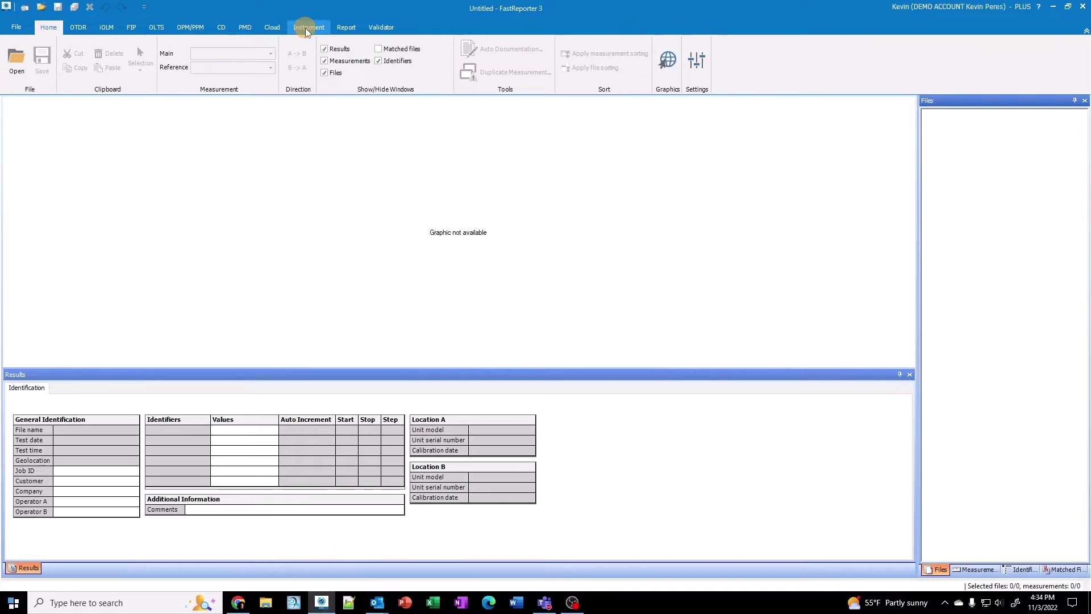
- Synchronize with the FIP-500, download the My Tests job and open its 29 results
left_click(306, 28)
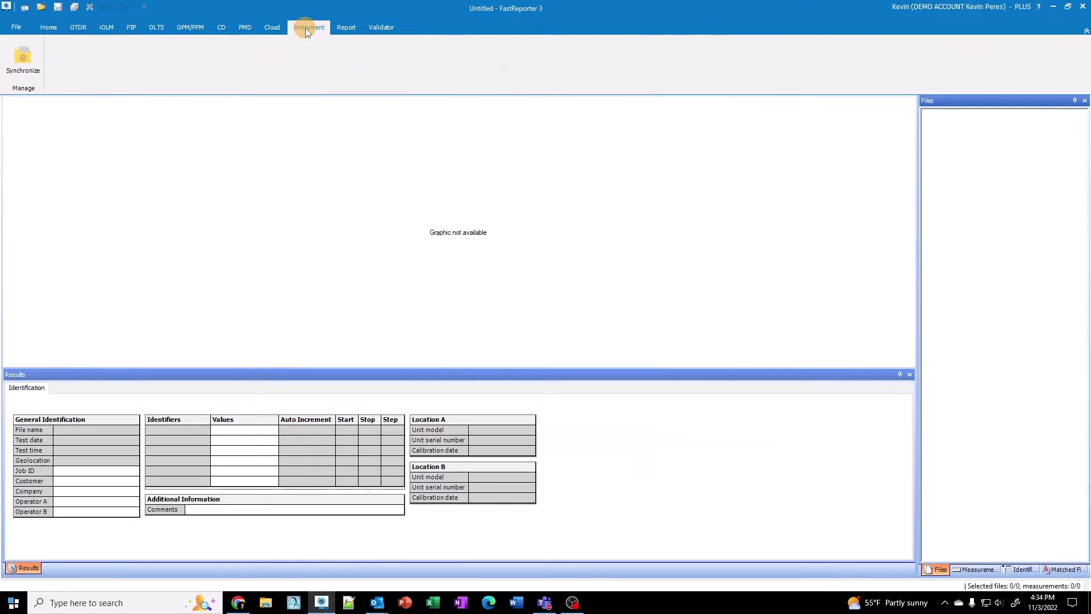
left_click(25, 66)
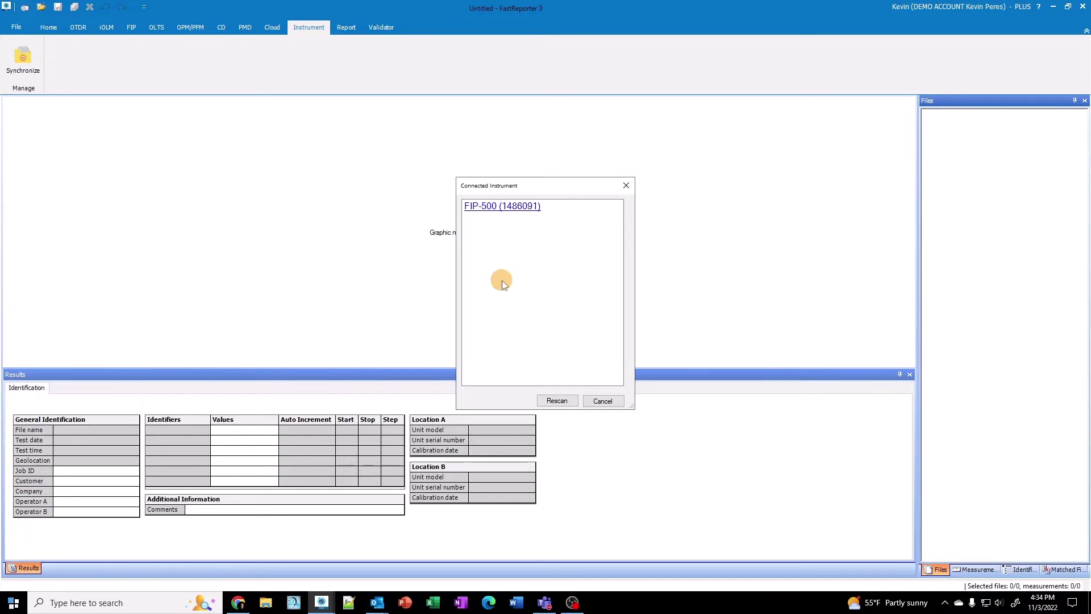
left_click(509, 213)
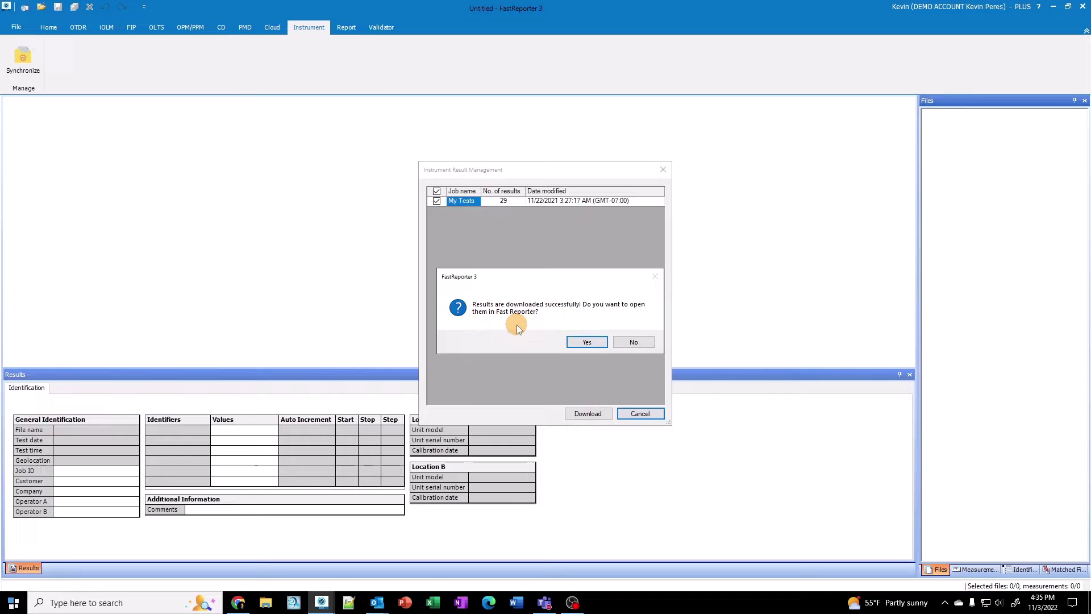
left_click(585, 341)
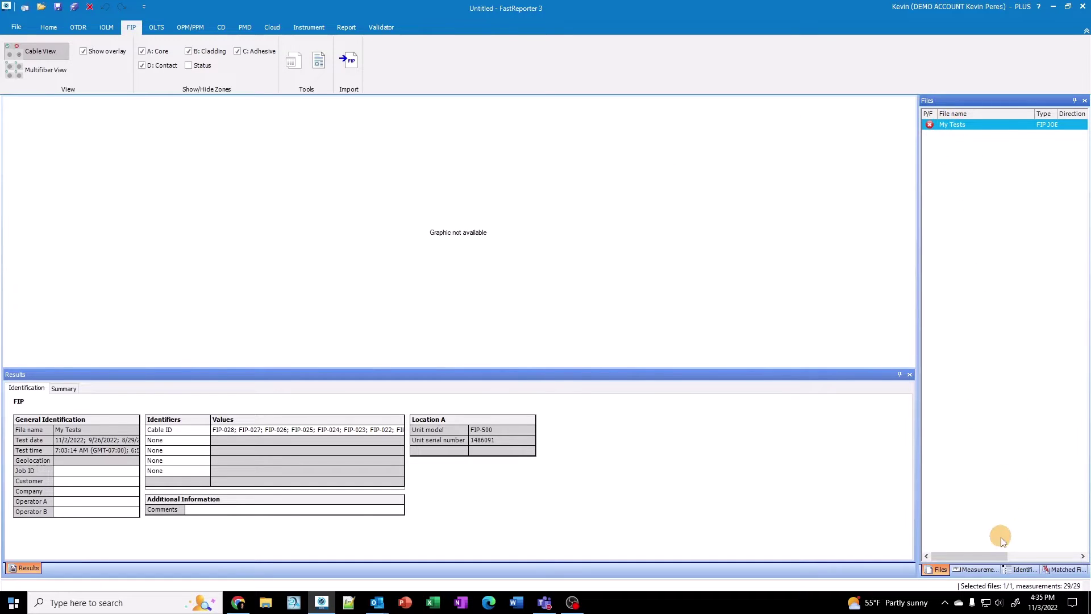
- Sort the measurements by identifier ascending, FIP-000 to FIP-028, and apply the measurement sorting
left_click(983, 570)
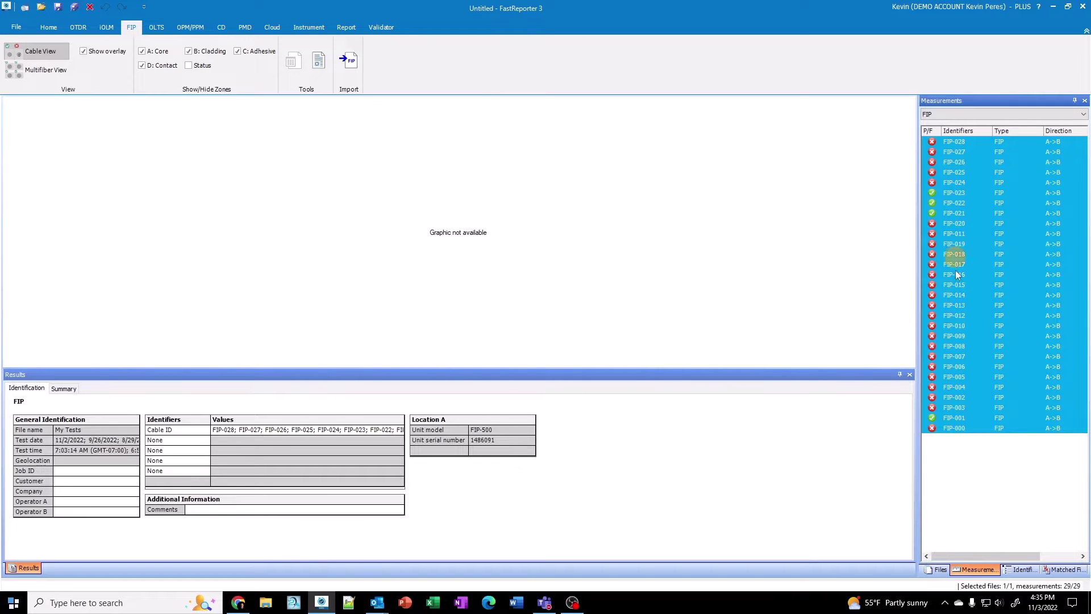
left_click(968, 131)
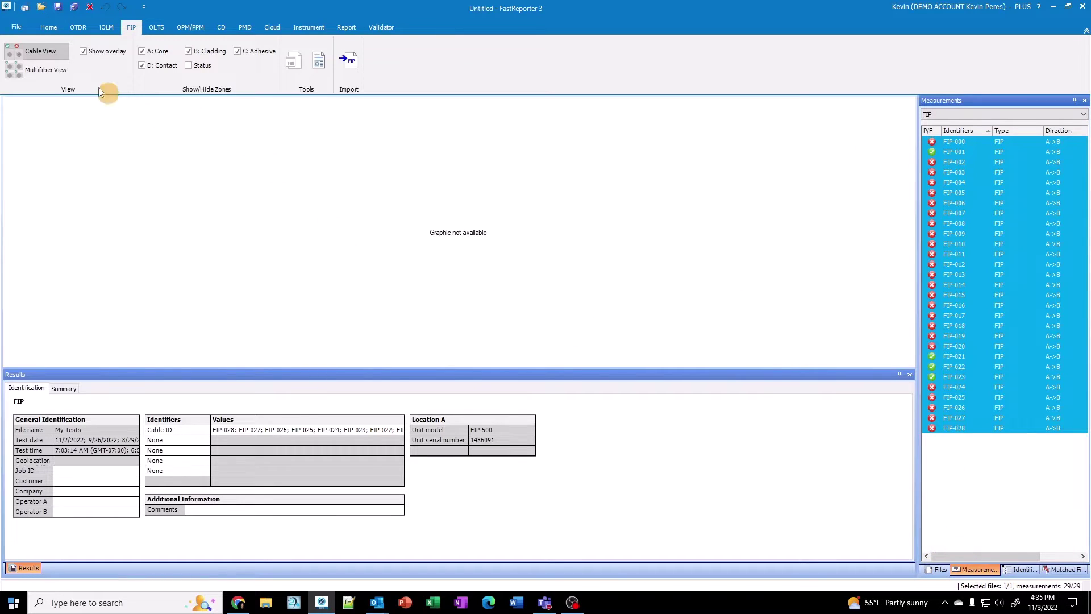
left_click(56, 31)
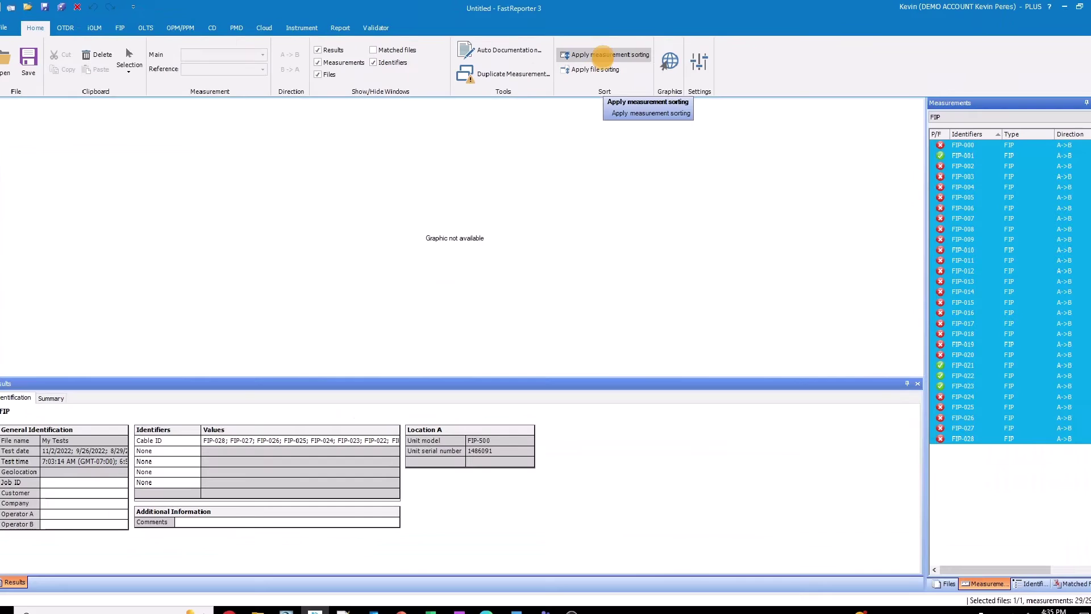
left_click(614, 63)
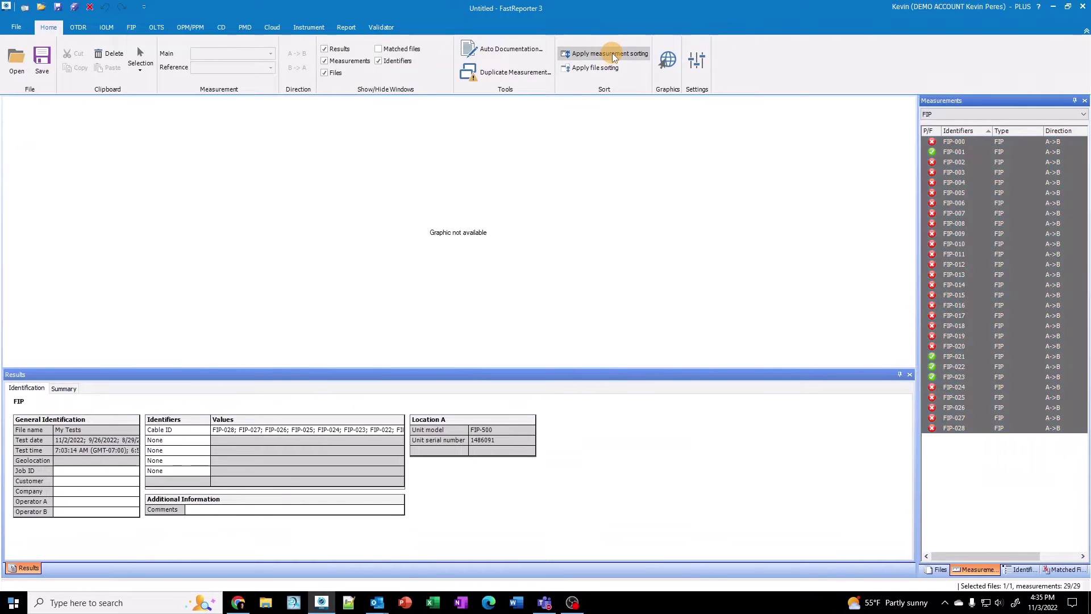
left_click(961, 457)
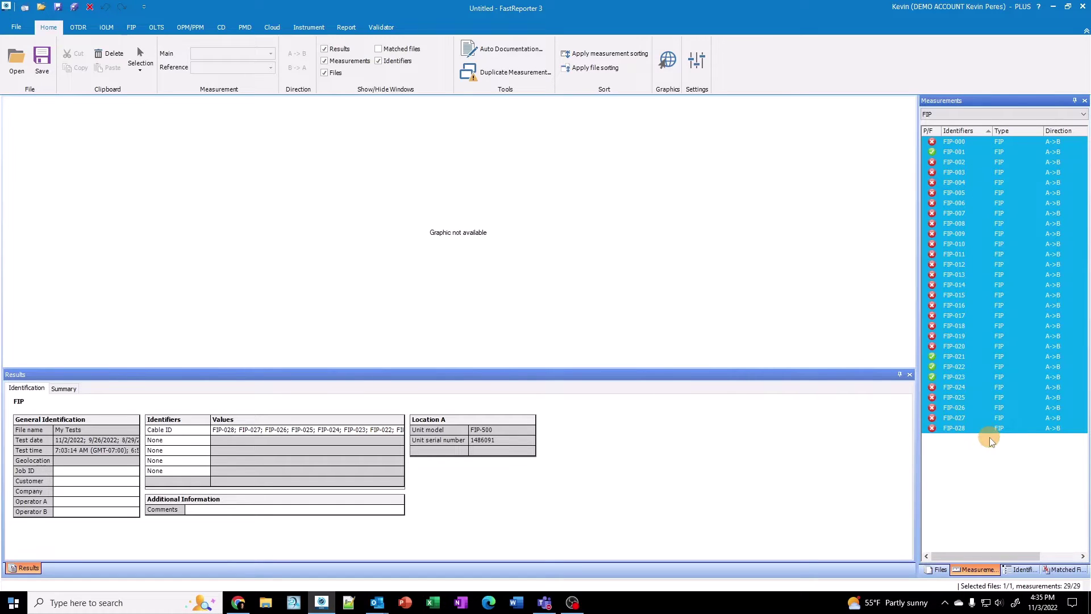
left_click(953, 144)
left_click(955, 152)
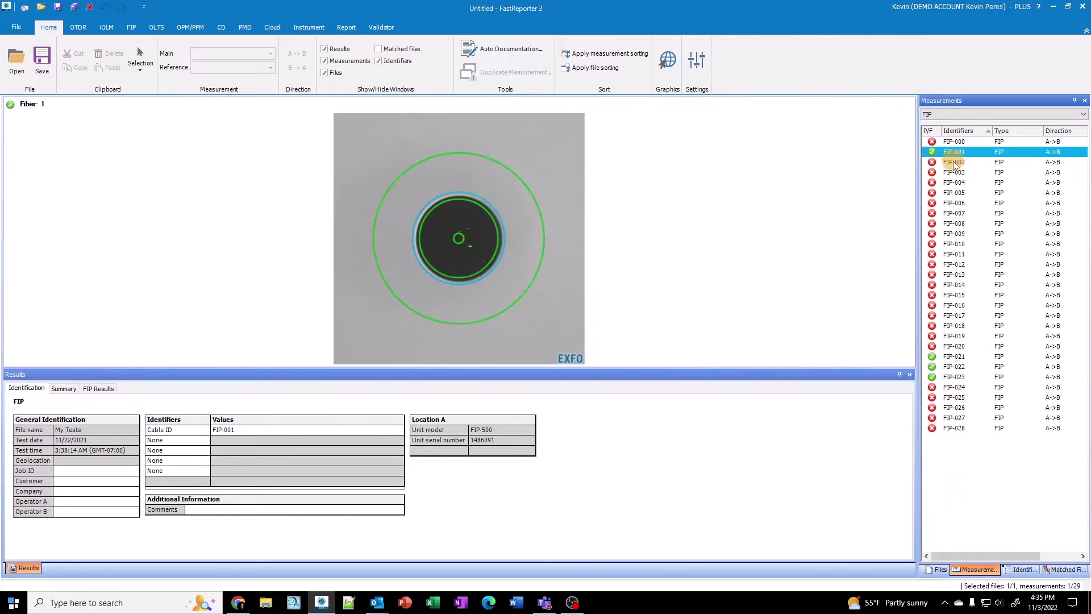
left_click(955, 163)
left_click(956, 174)
left_click(956, 183)
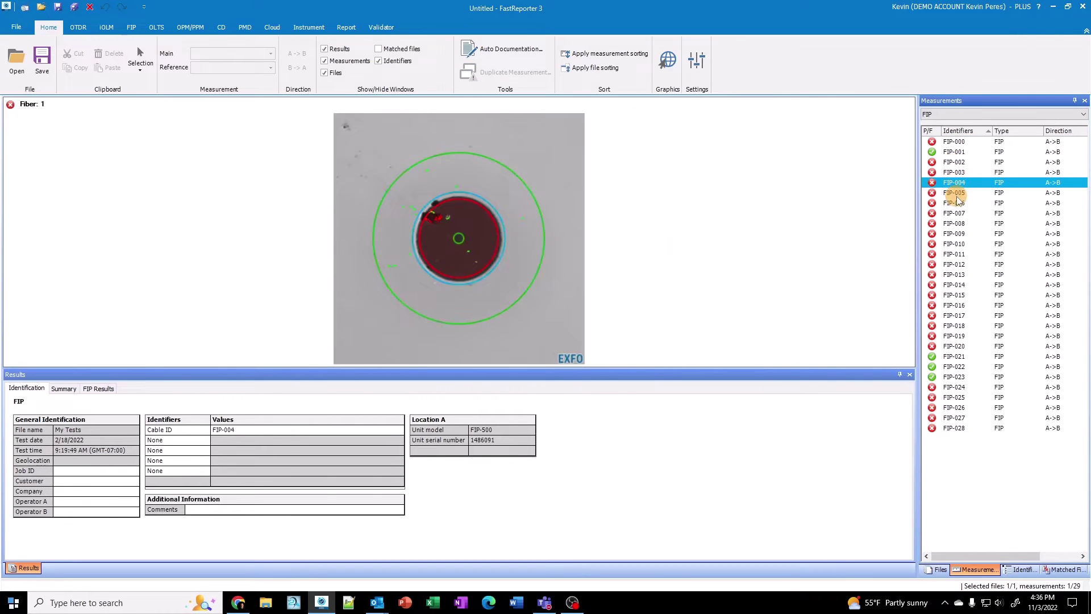
left_click(956, 193)
left_click(957, 205)
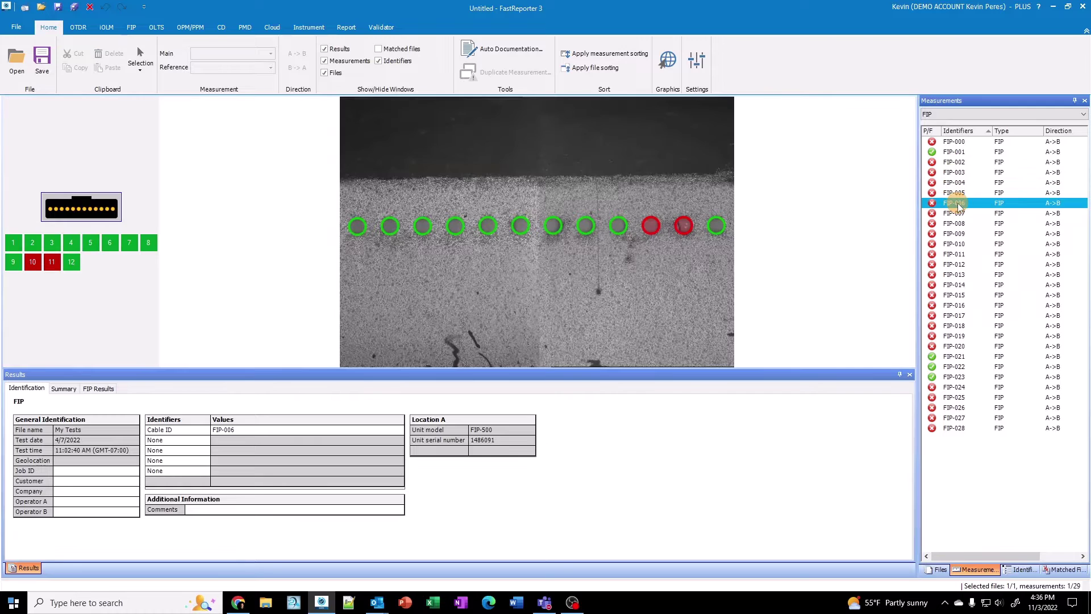
left_click(963, 294)
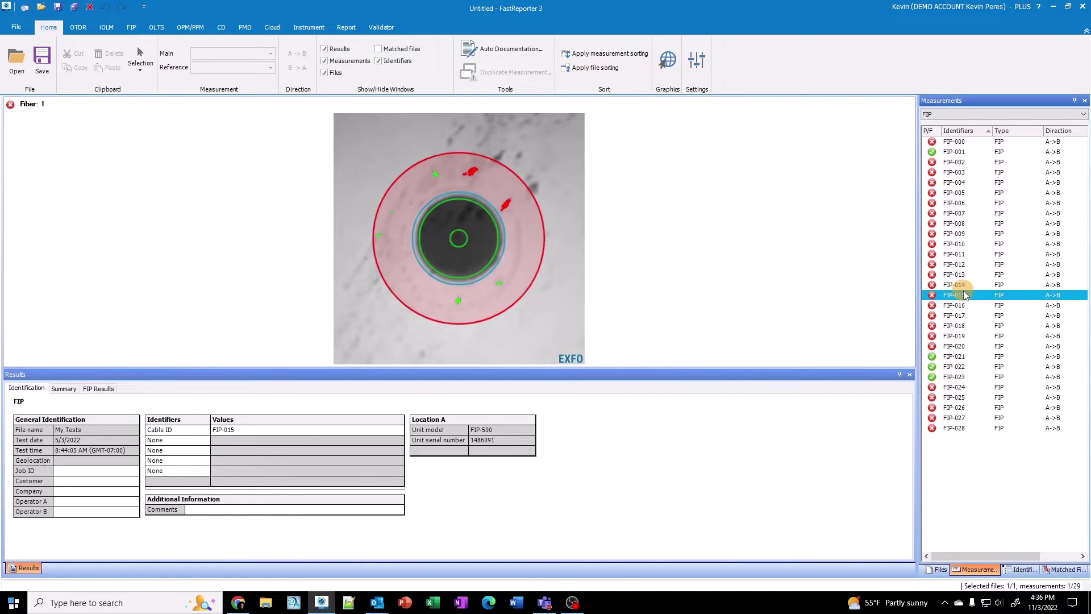
key("ctrl+a")
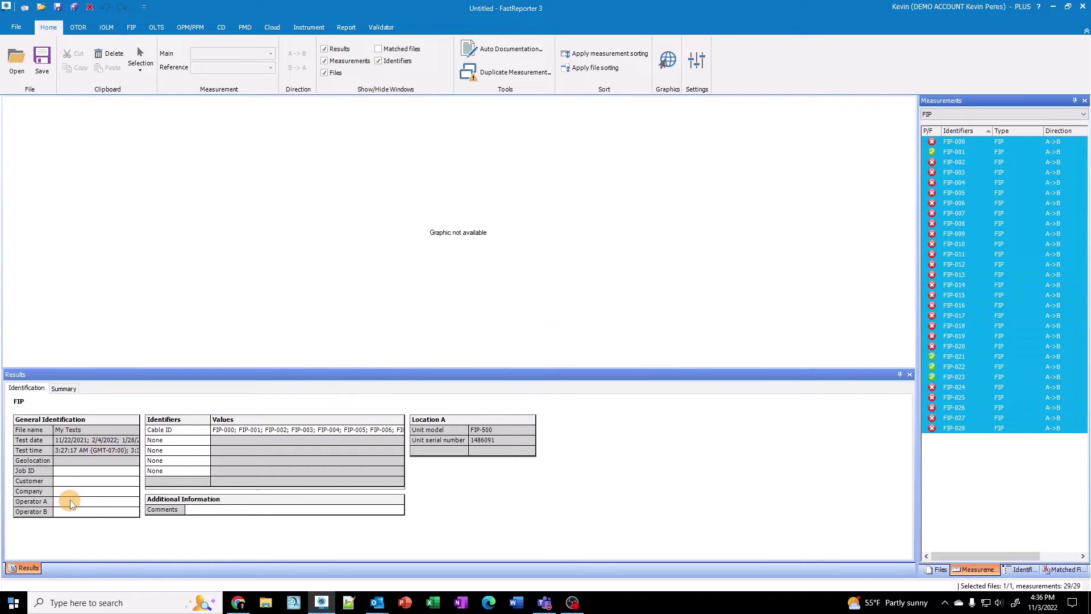
- Enter ACME INC as Customer and EXFO INC as Company for all 29 measurements
left_click(78, 480)
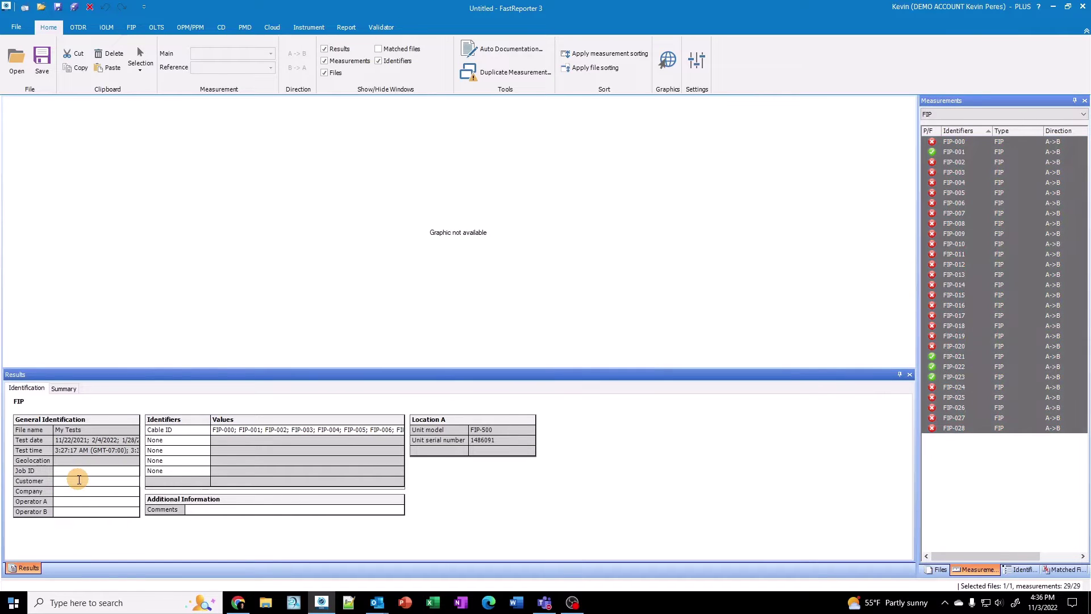
type("ACME INC")
key("Tab")
type("EXFO INC")
key("Tab")
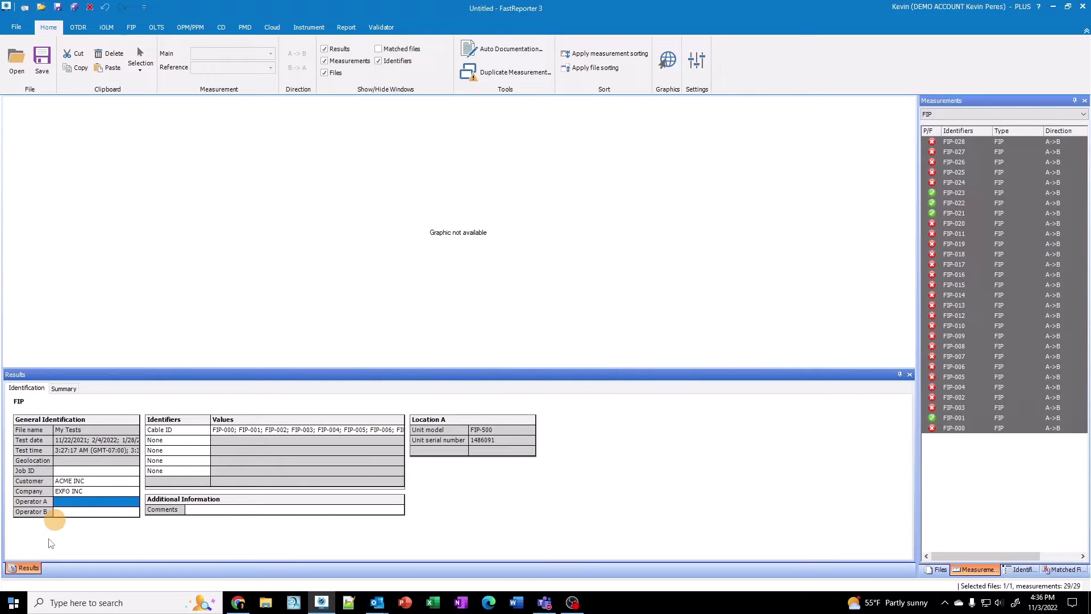
left_click(1000, 279)
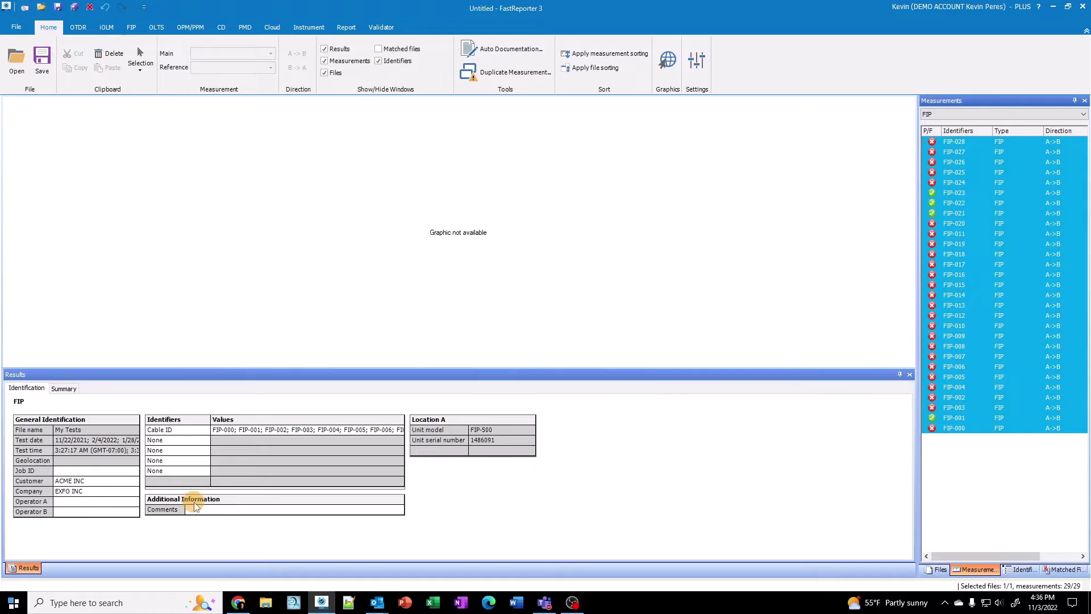
- Set the identifier labels to Fiber ID, Location A and Location B
left_click(179, 440)
left_click(205, 443)
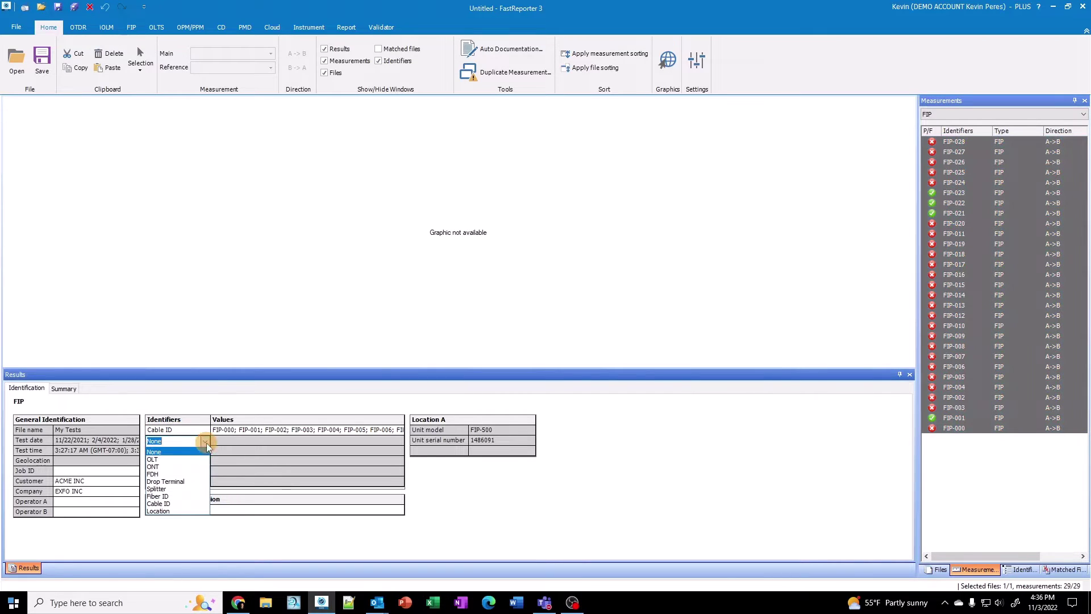
left_click(171, 495)
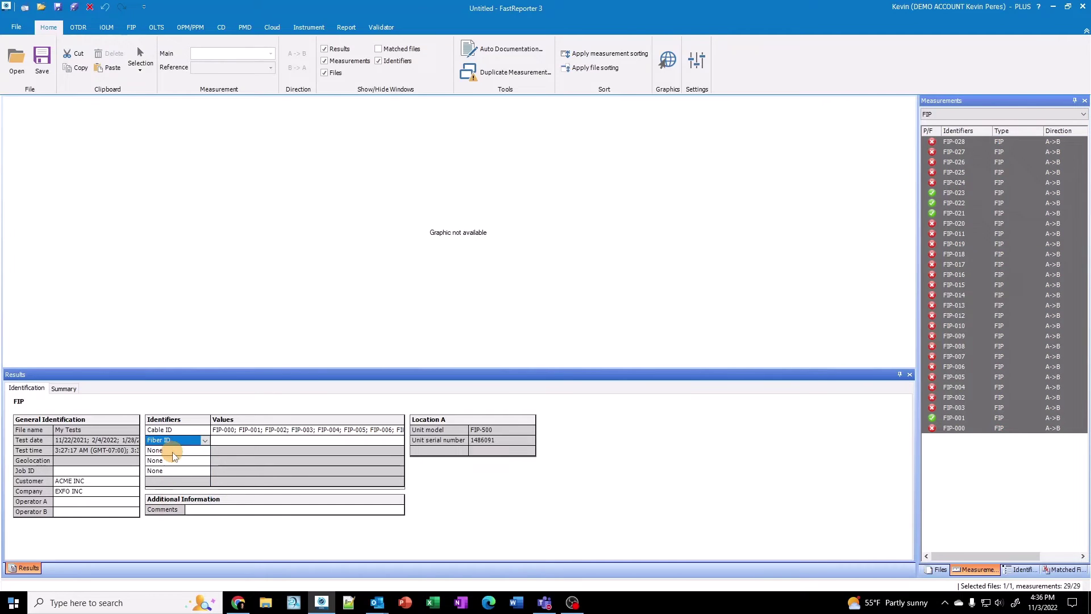
left_click(173, 452)
type("Location A")
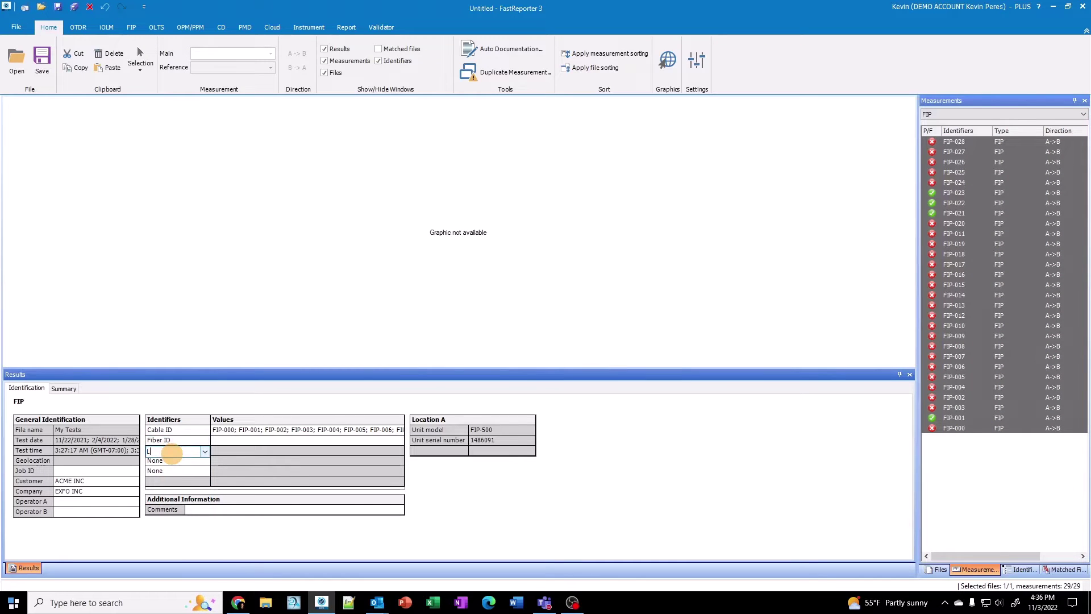
left_click(174, 459)
type("Location B")
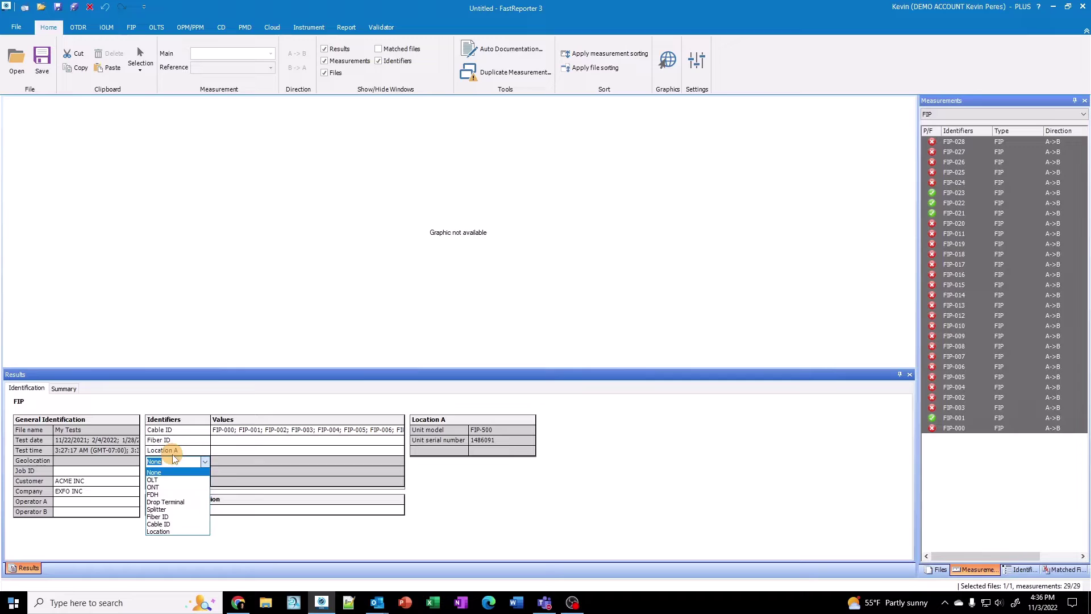
key("Return")
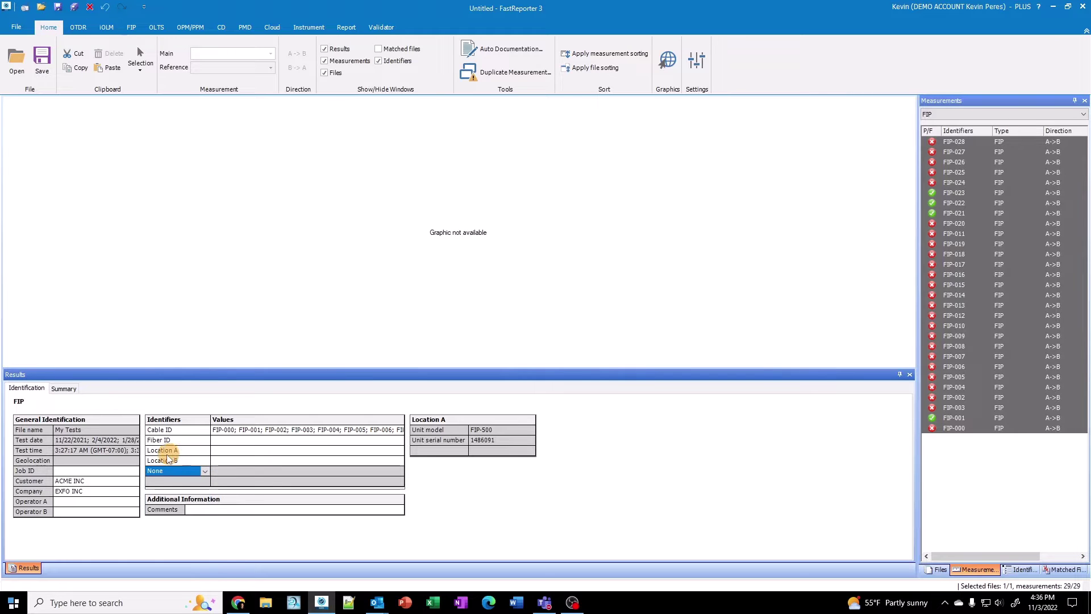
- Enter RR202 SH4 PNL5 as the Location A value for all measurements
left_click(230, 454)
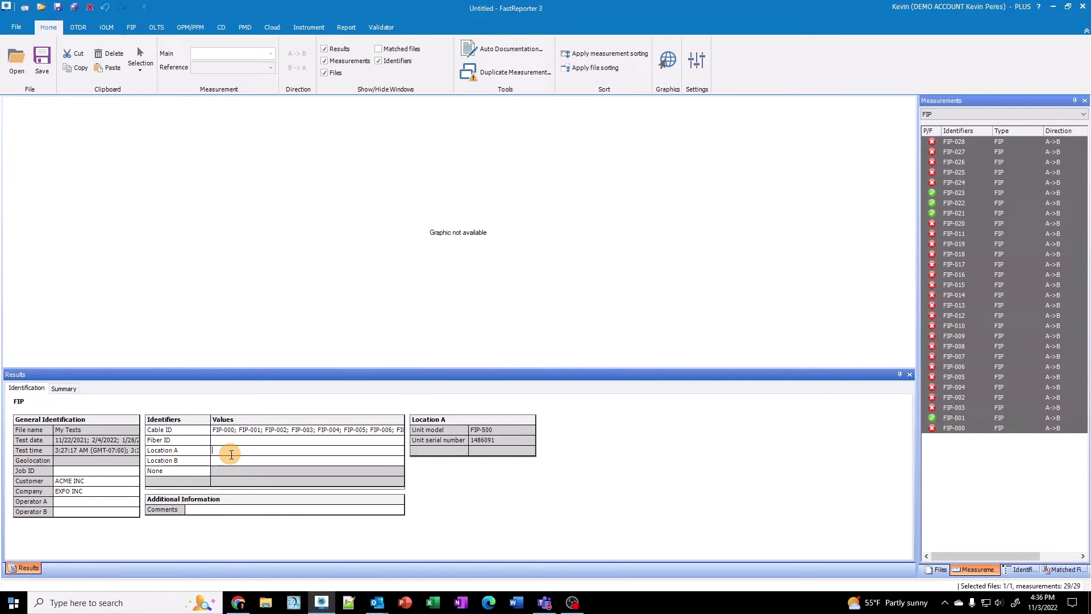
type("RR202")
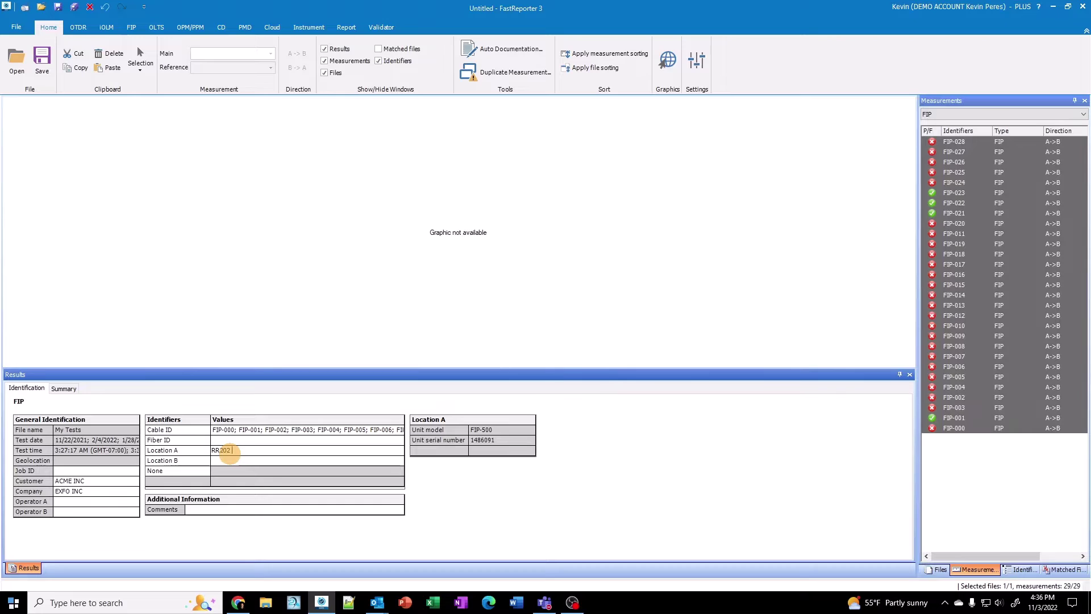
type(" SH4 PNL5")
double_click(230, 452)
triple_click(232, 451)
key("Return")
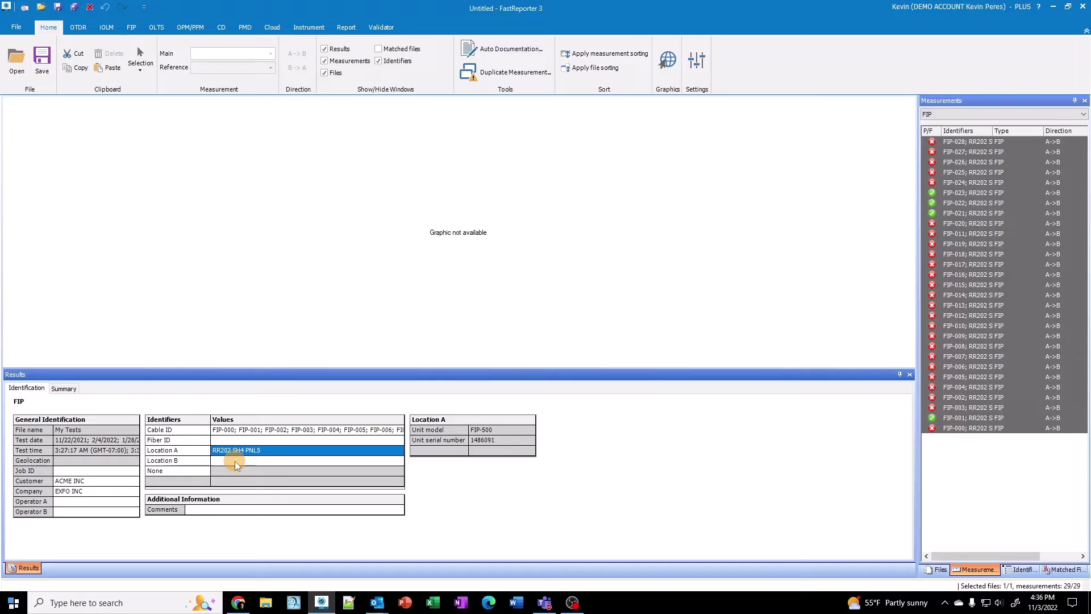
left_click(234, 461)
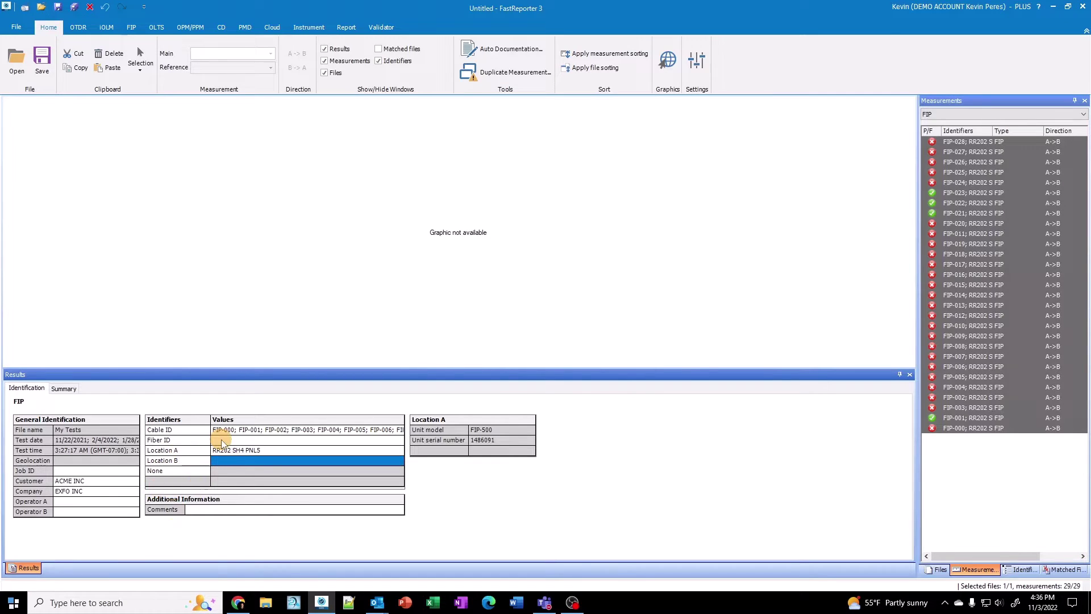
- Clear the Cable ID value and widen the P/F column of the measurements list
left_click(244, 433)
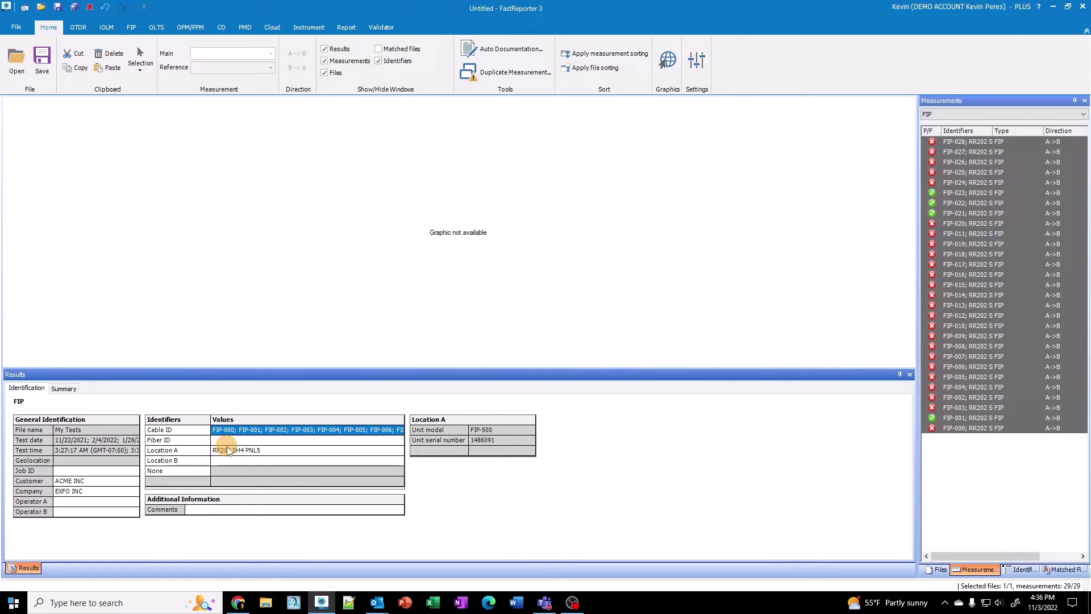
left_click(264, 430)
left_click(267, 430)
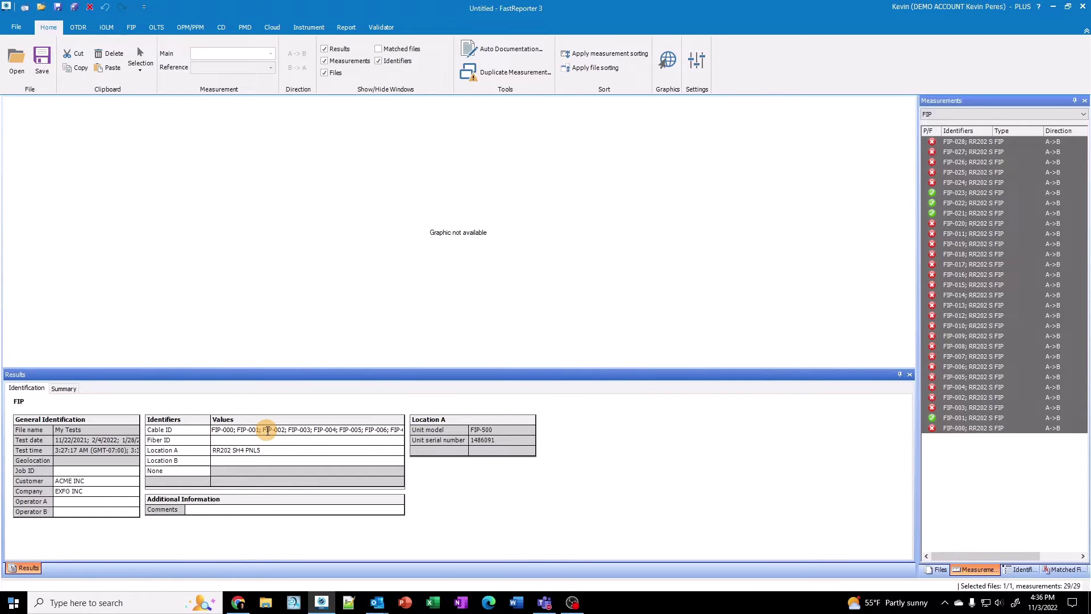
key("ctrl+a")
key("Delete")
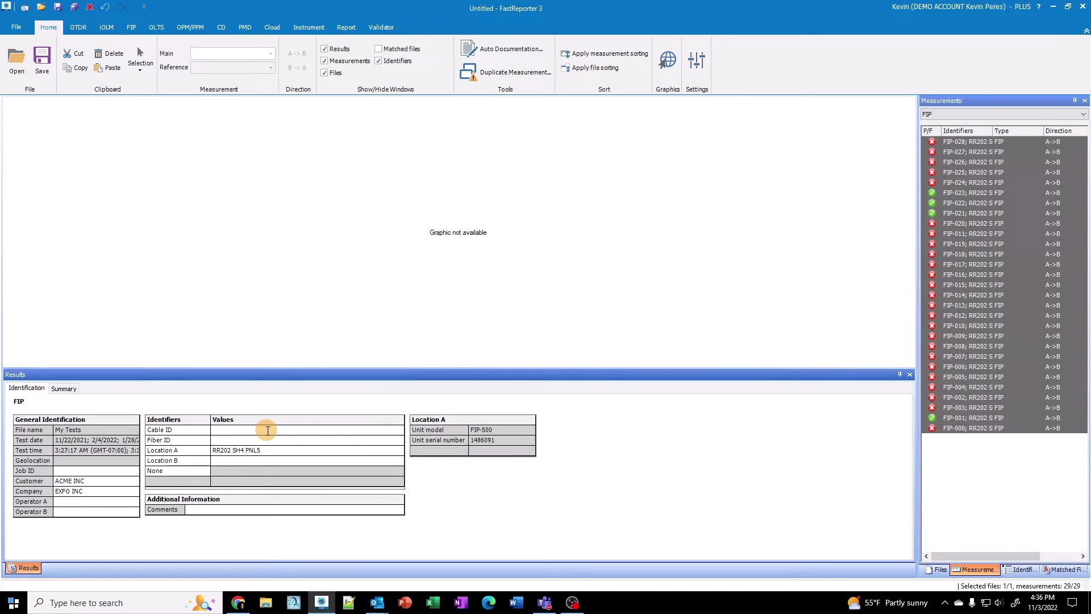
key("Return")
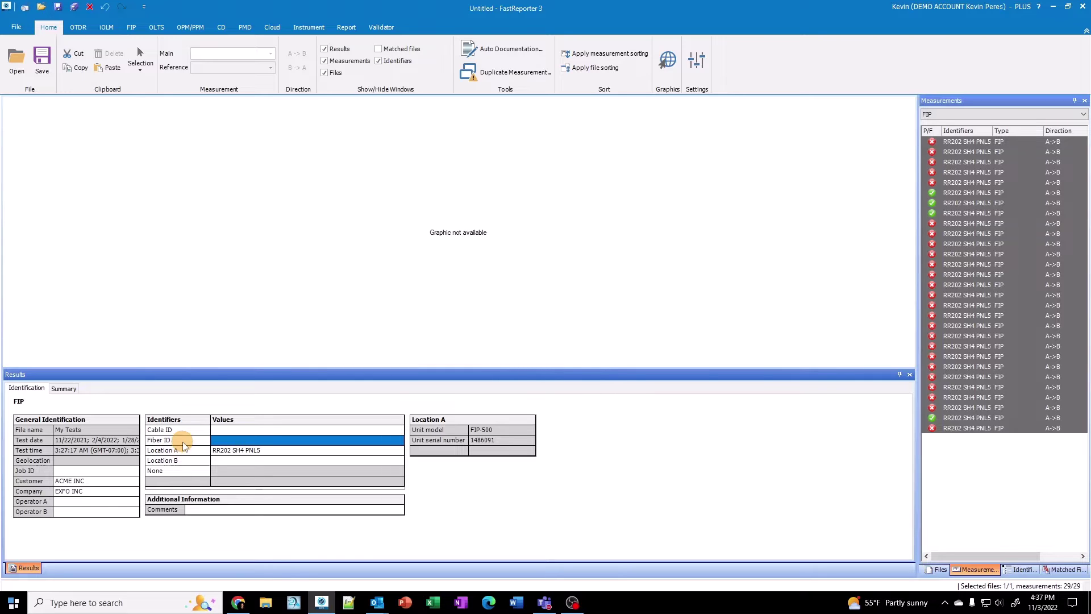
left_click(1061, 241)
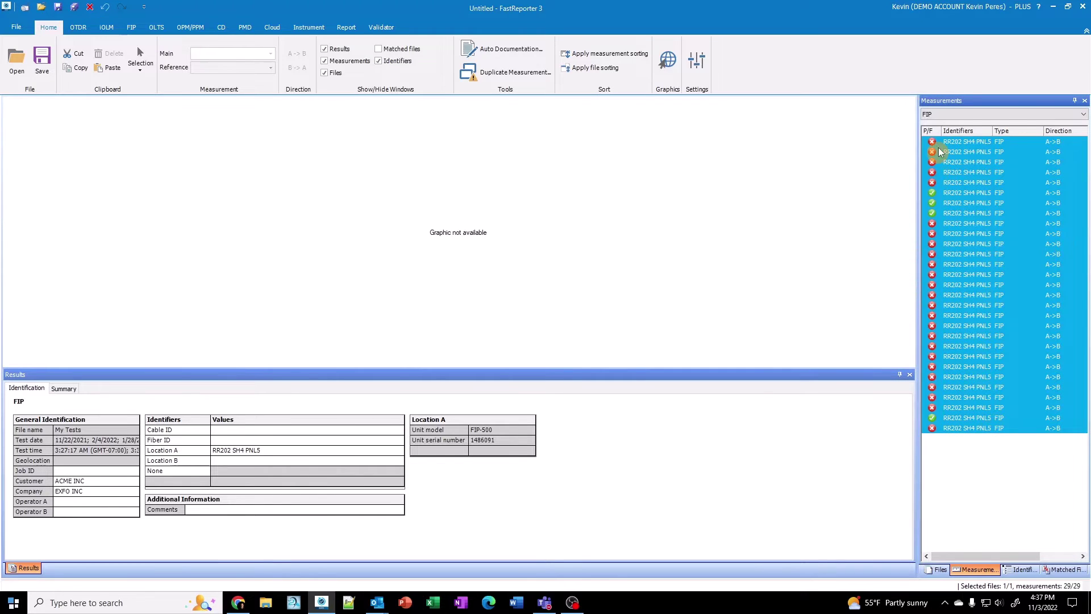
left_click_drag(941, 131, 1007, 130)
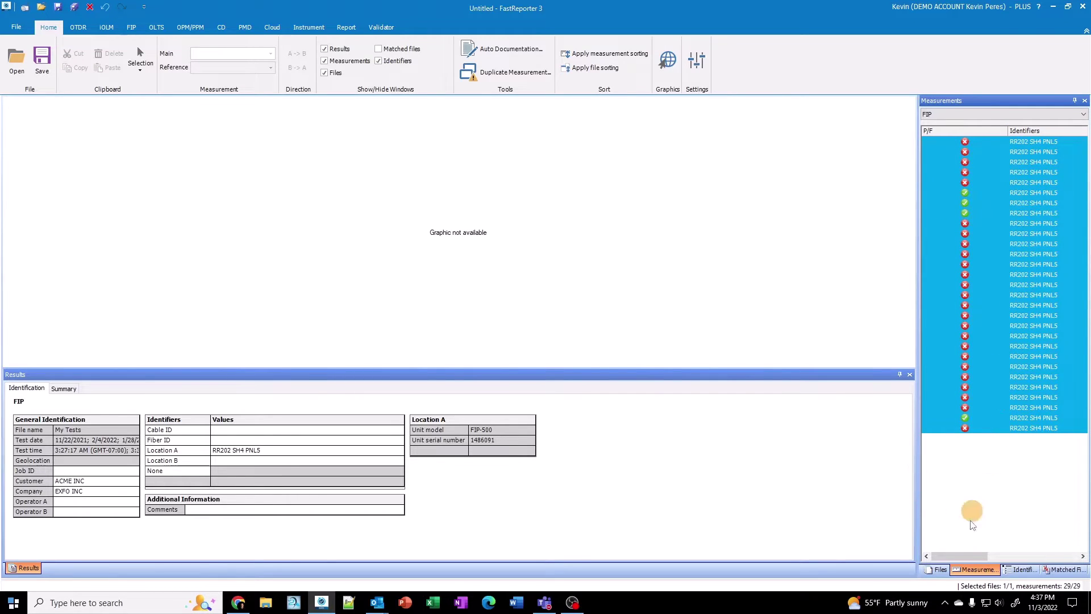
- Auto-document My Tests Fiber IDs as 0001 to 0029 with an empty prefix, then check the measurements
left_click(937, 571)
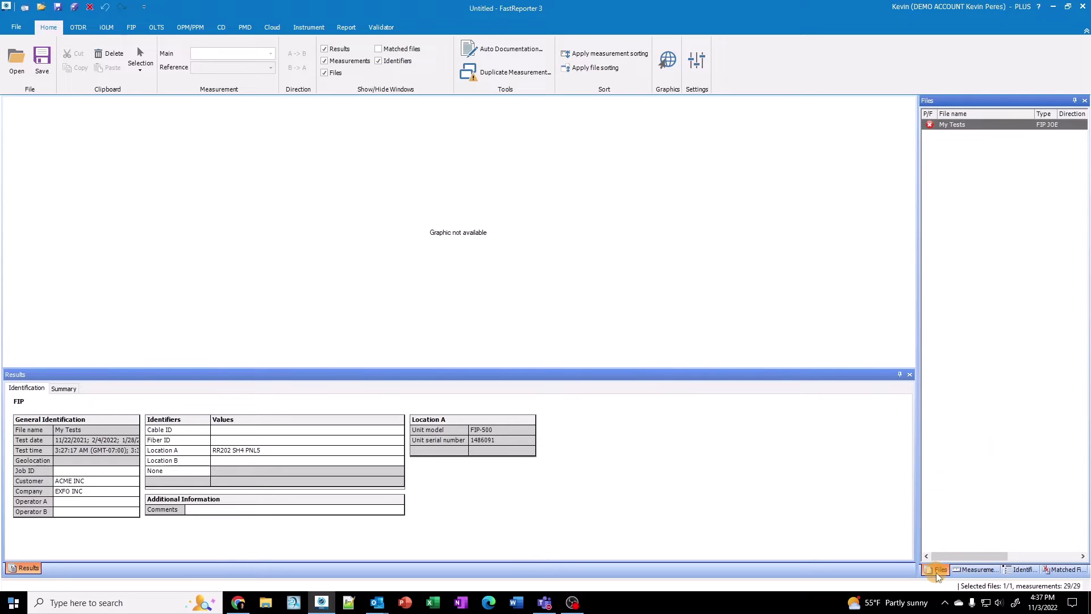
right_click(962, 130)
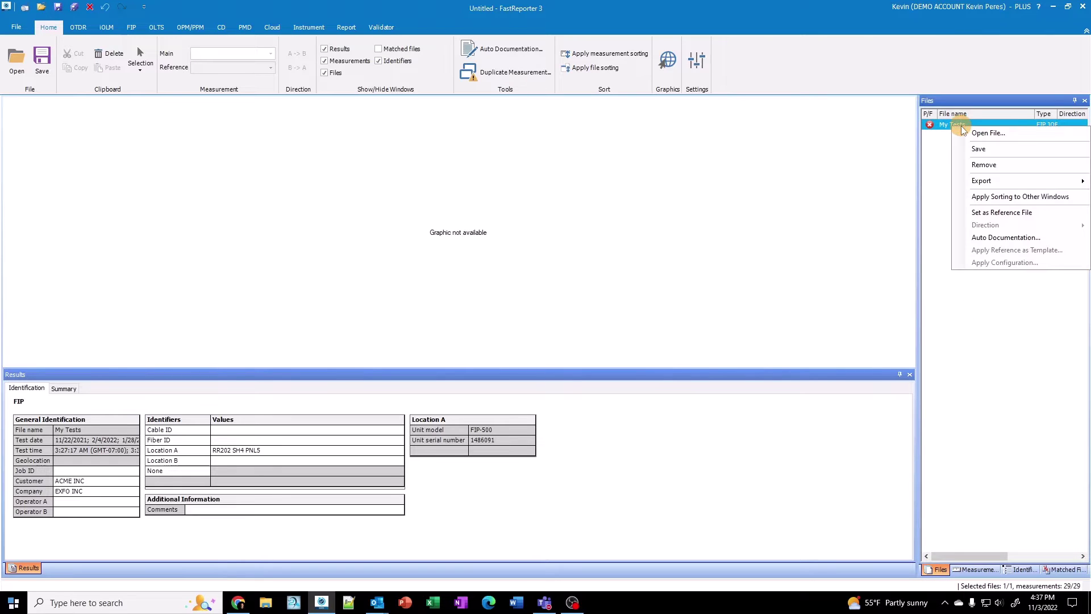
left_click(989, 238)
left_click_drag(604, 159, 692, 102)
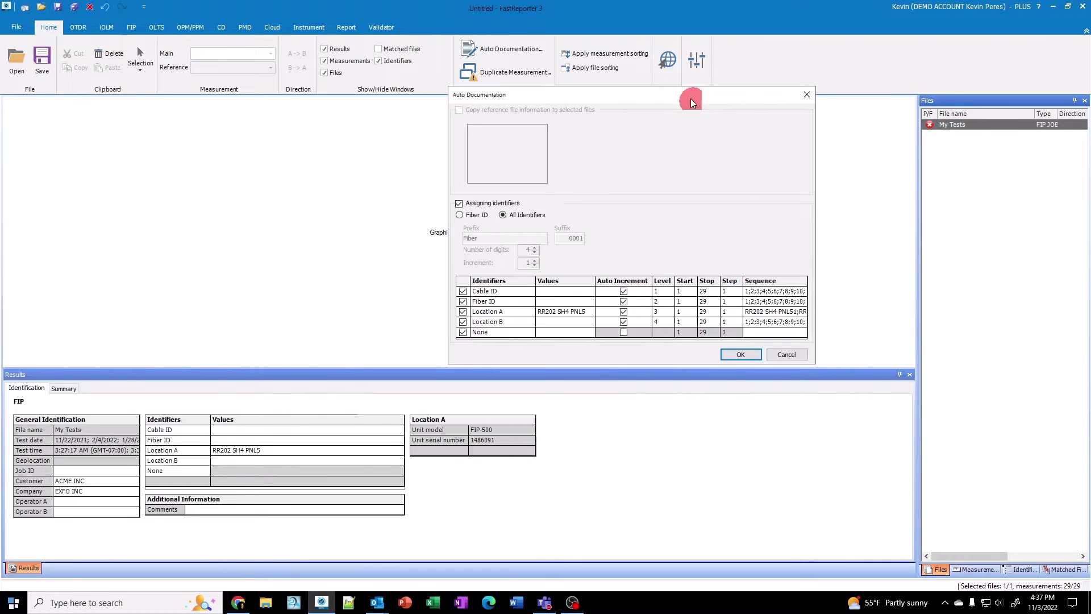
left_click(459, 215)
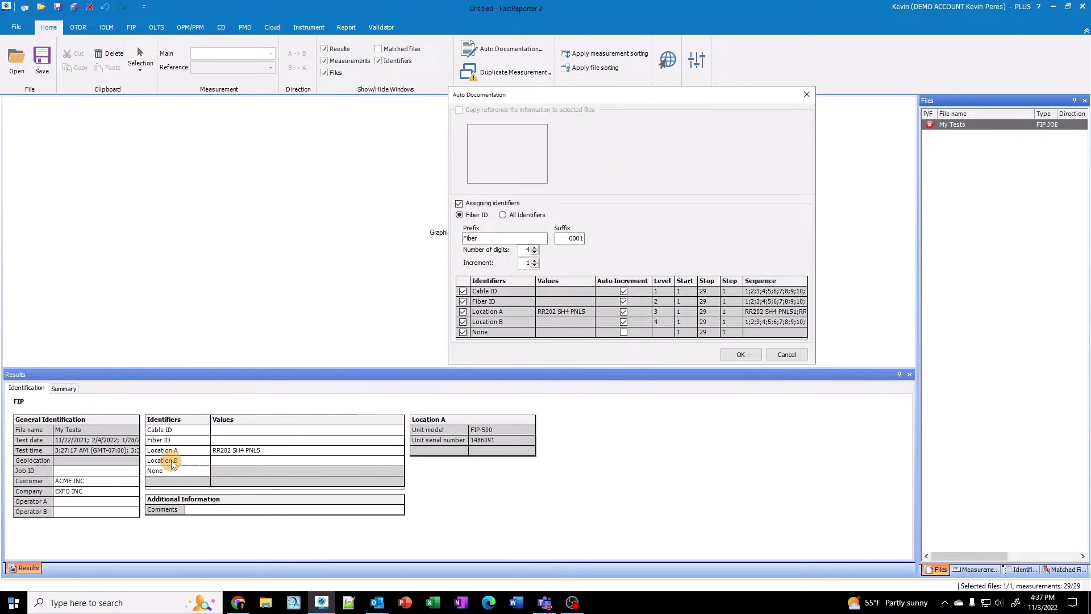
double_click(492, 240)
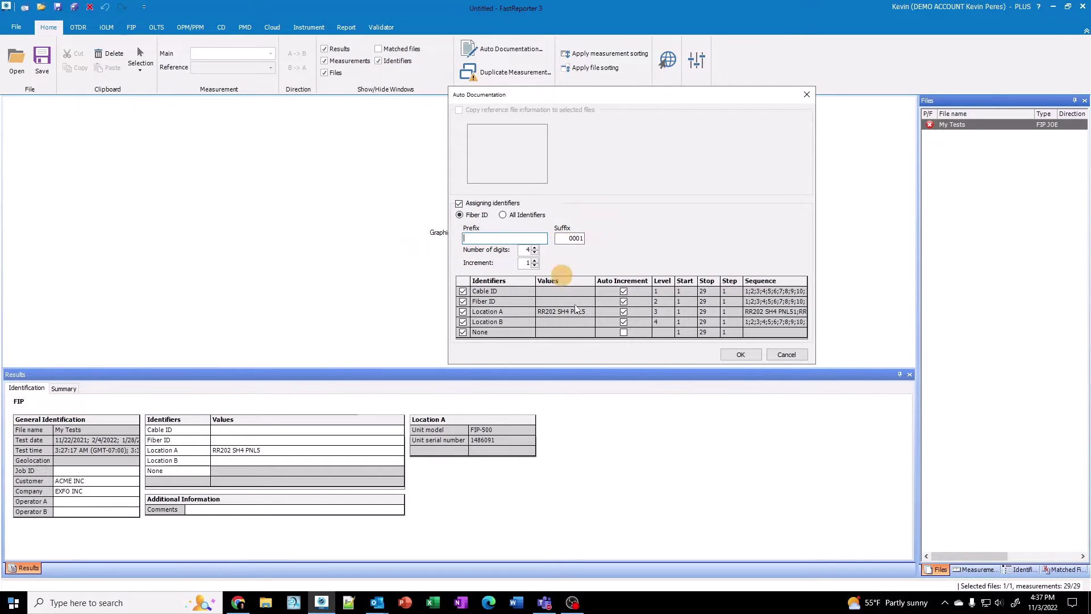
left_click(741, 354)
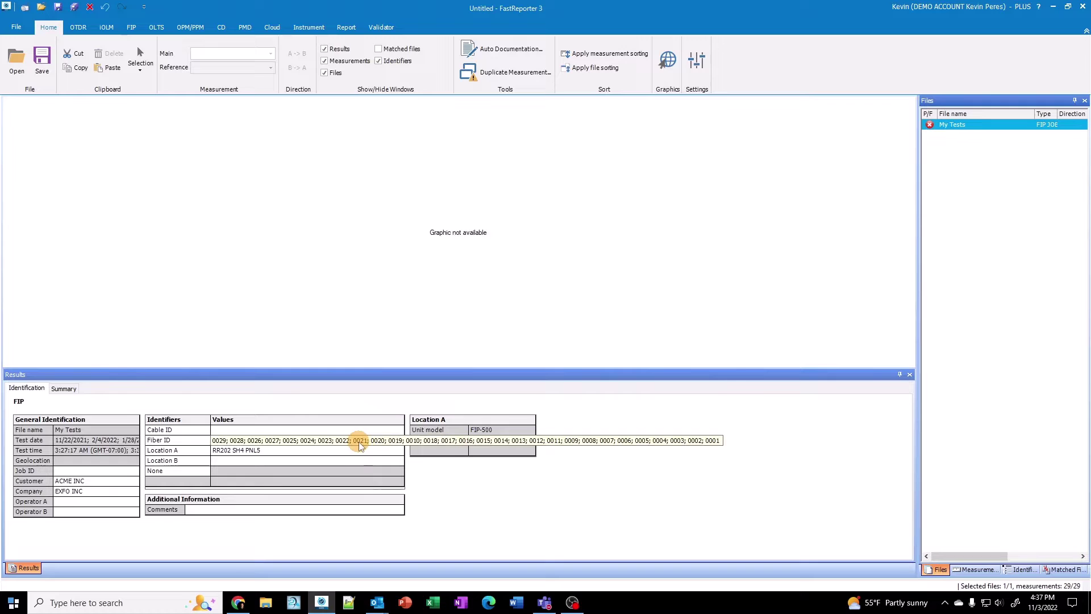
left_click(966, 569)
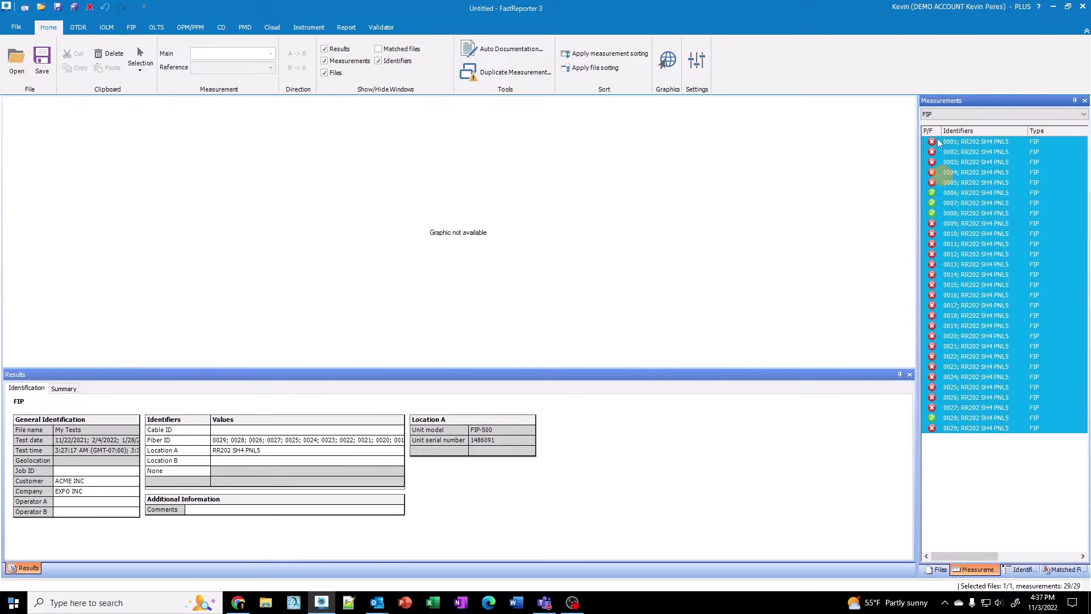
left_click(937, 571)
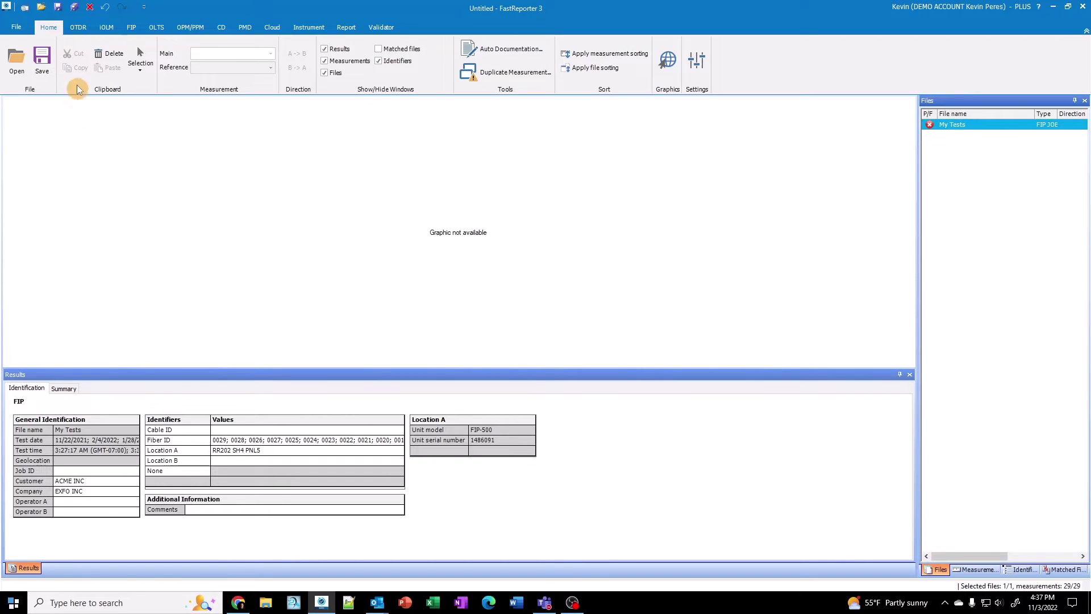
- Save the measurements as compressed .json.gz FIP files
left_click(58, 60)
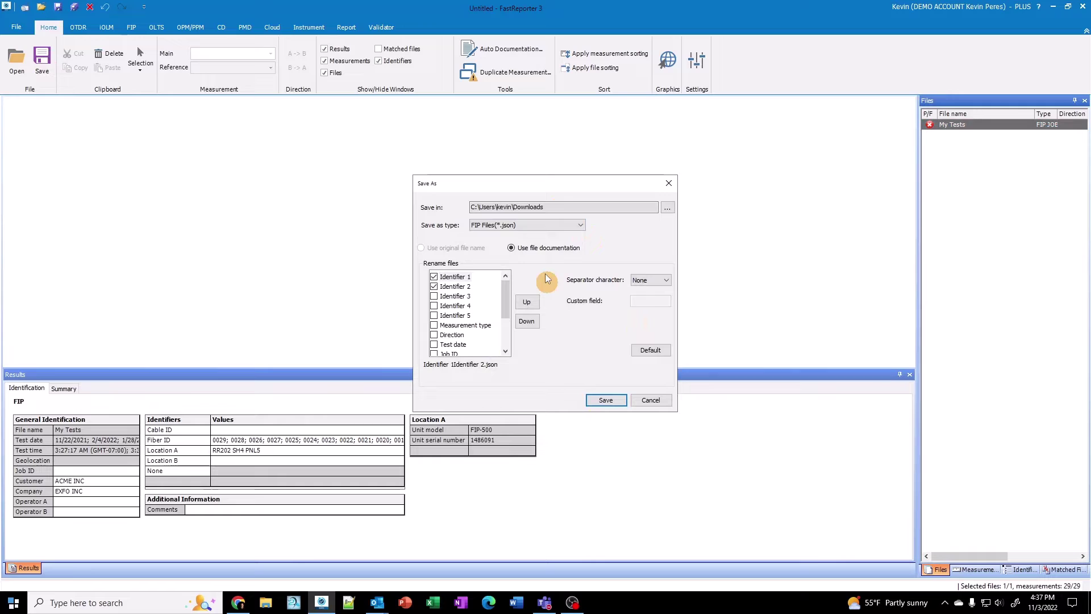
left_click(551, 206)
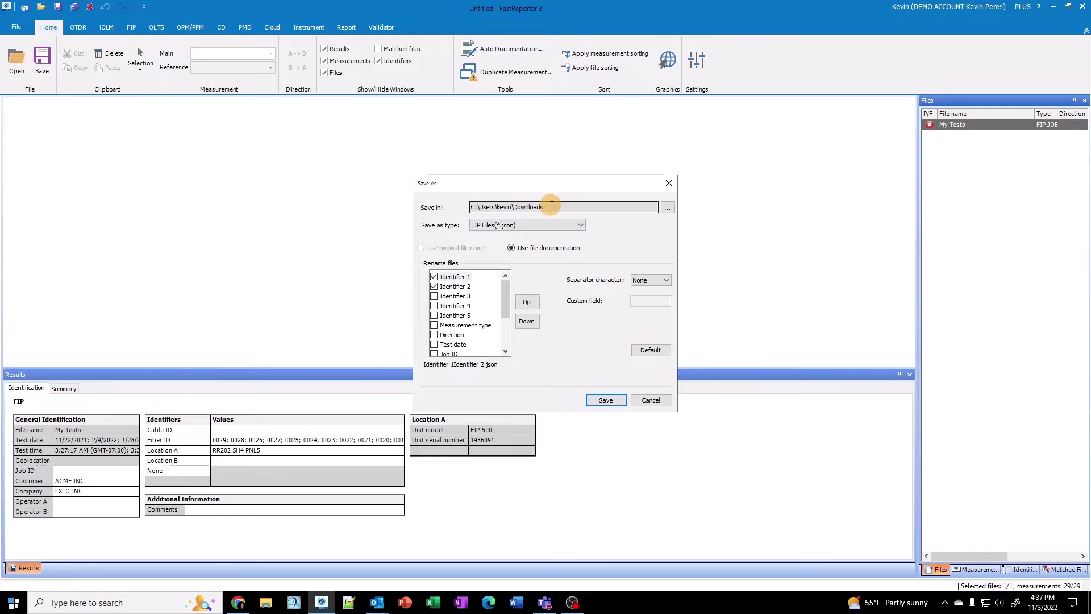
left_click(516, 225)
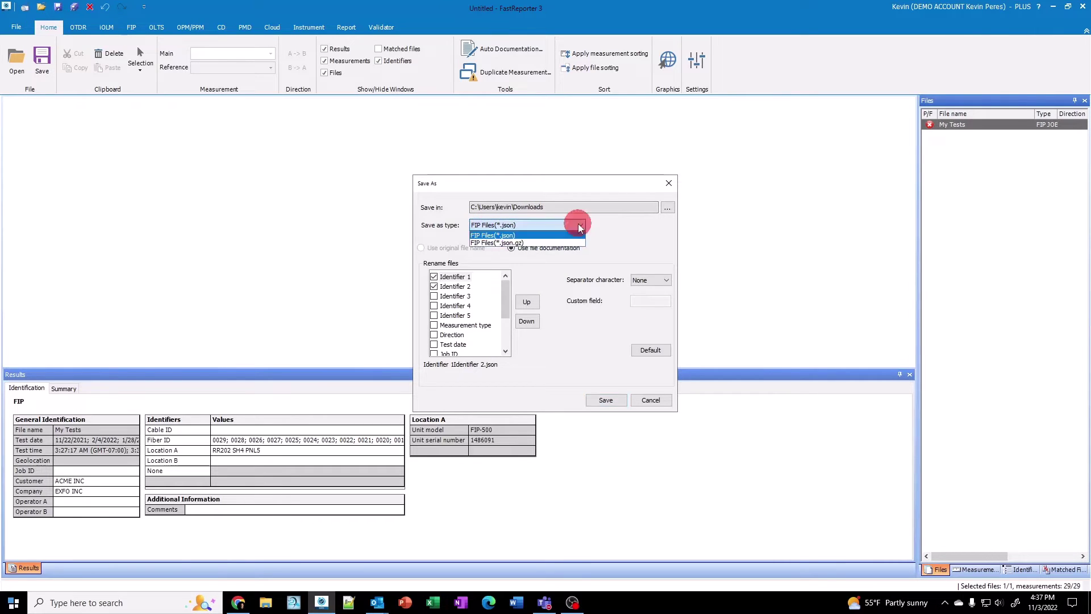
left_click(531, 243)
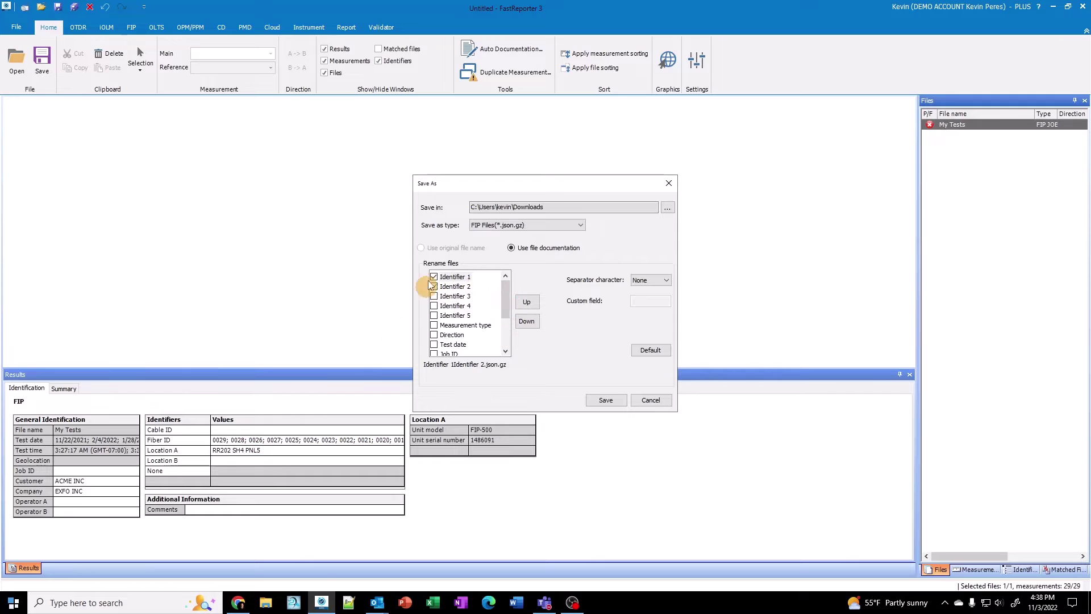
- Name the files from Identifier 3 and Identifier 2 joined by '_' and save to Downloads
left_click(471, 282)
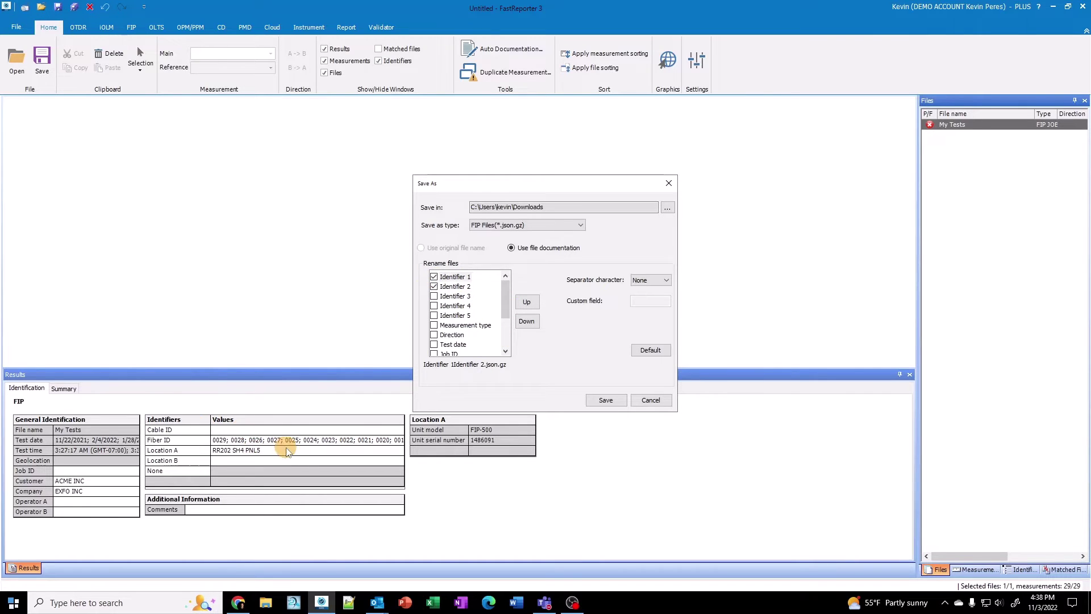
left_click(435, 296)
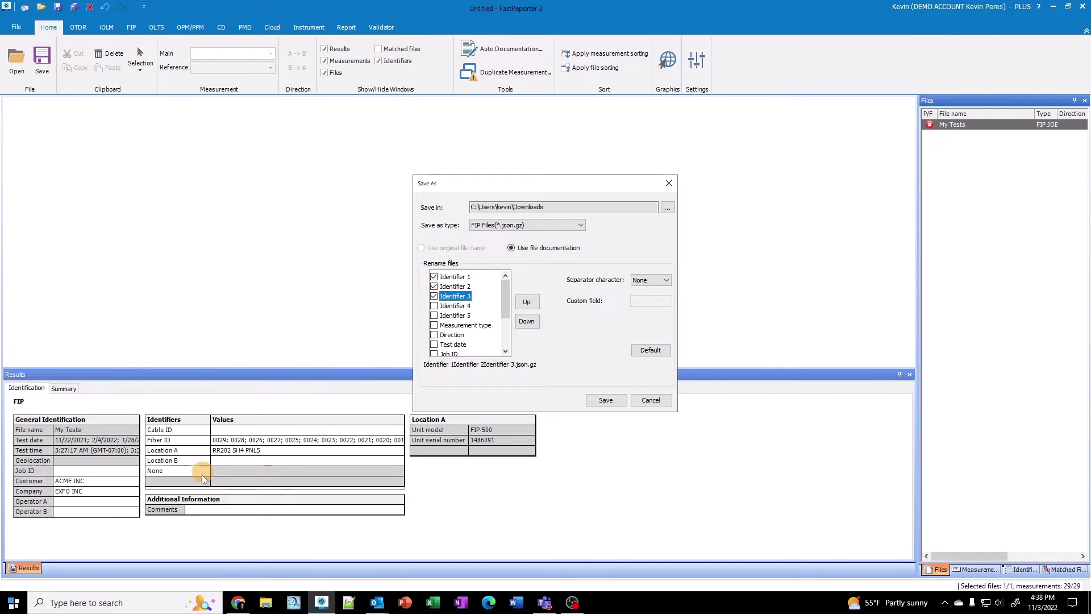
left_click(526, 301)
left_click(527, 301)
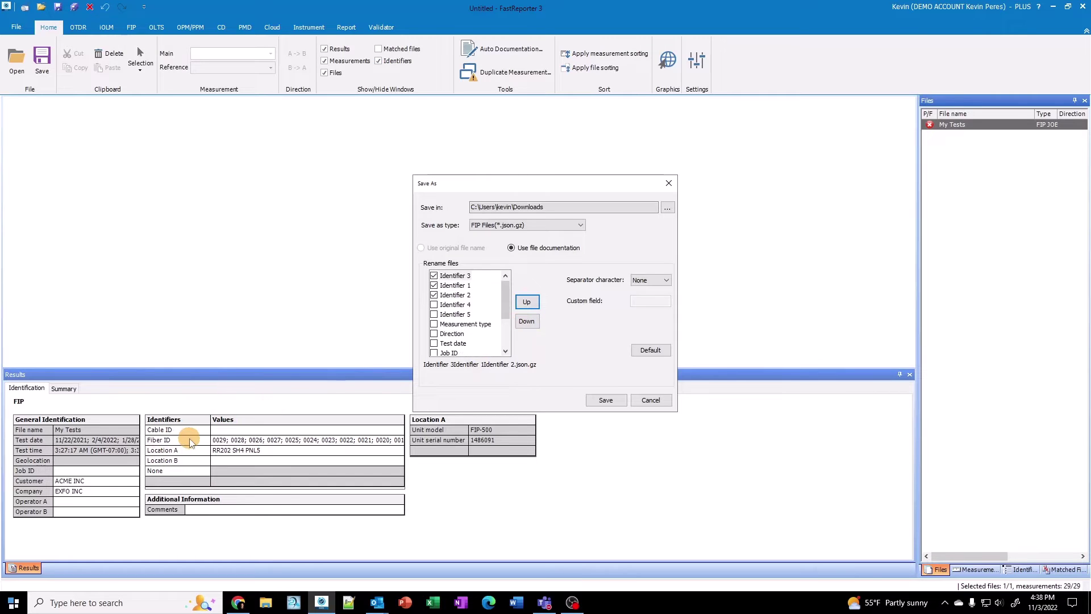
left_click(454, 295)
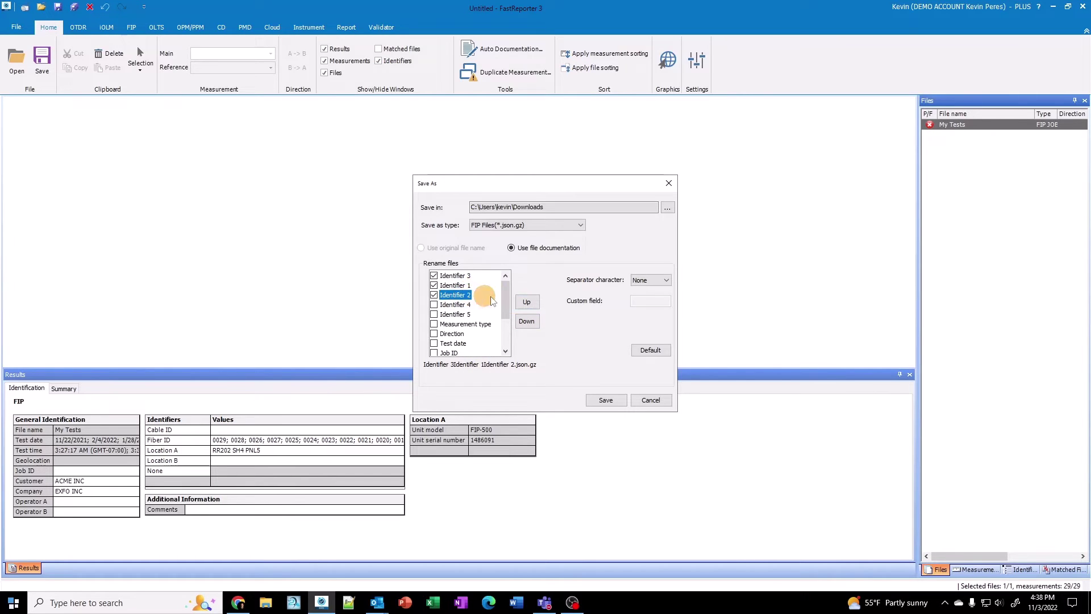
left_click(527, 301)
scroll(475, 320, "up", 1)
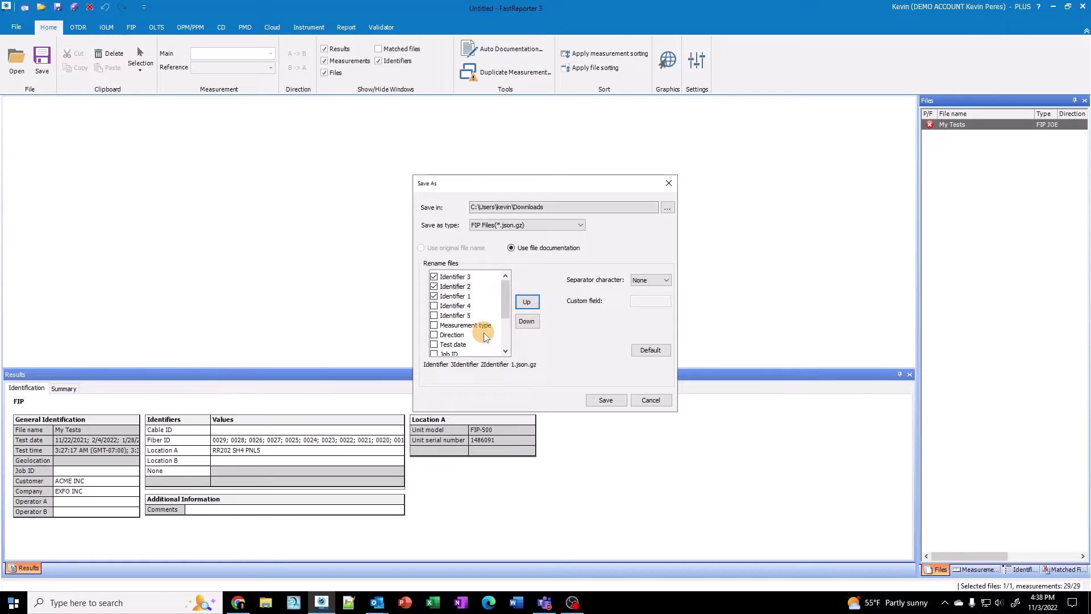
left_click(435, 296)
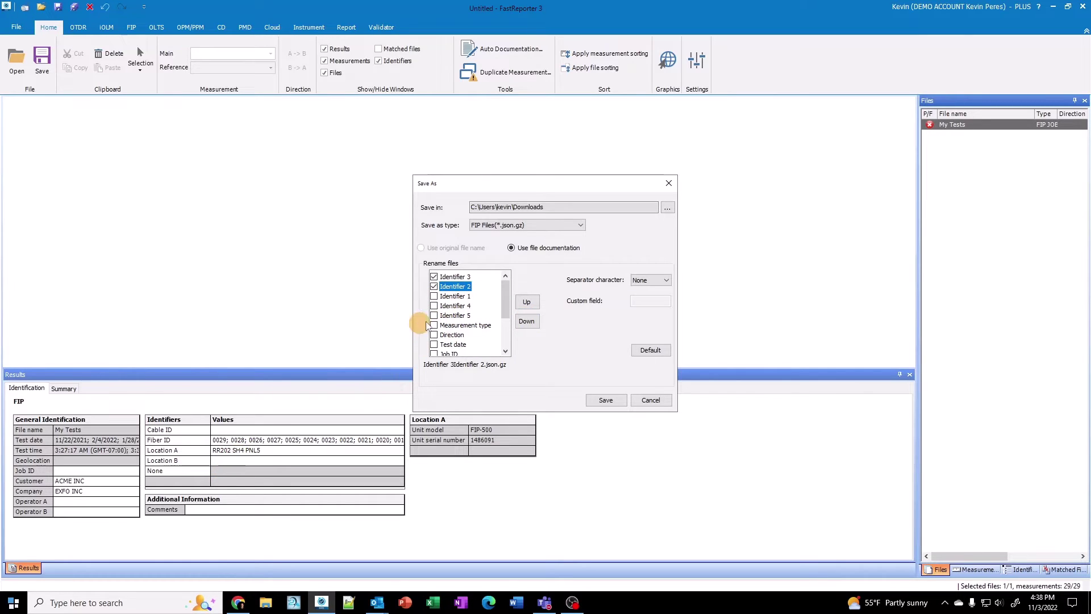
left_click(653, 280)
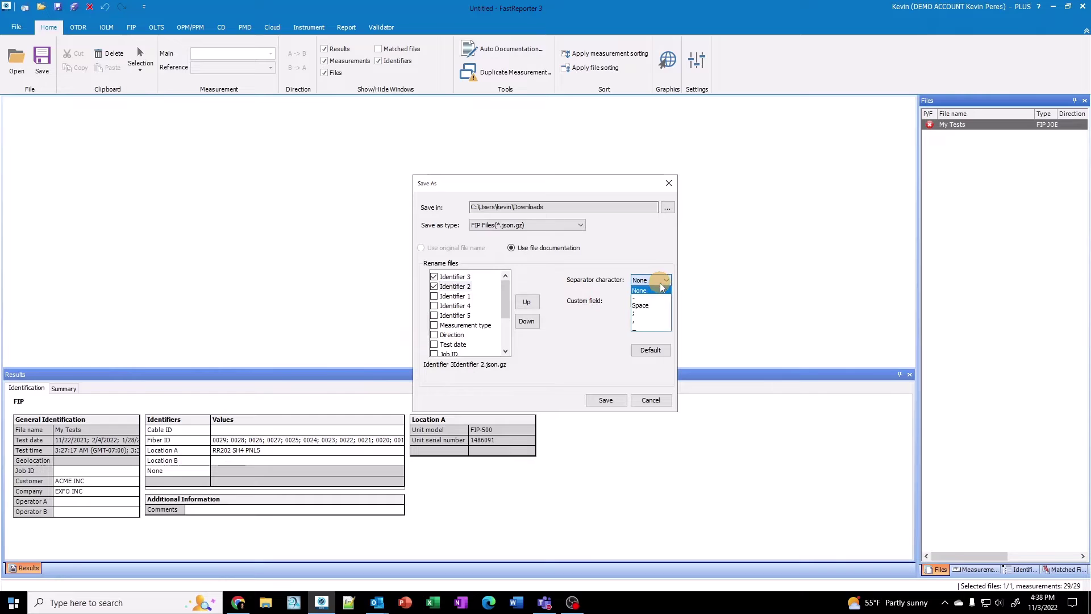
left_click(646, 327)
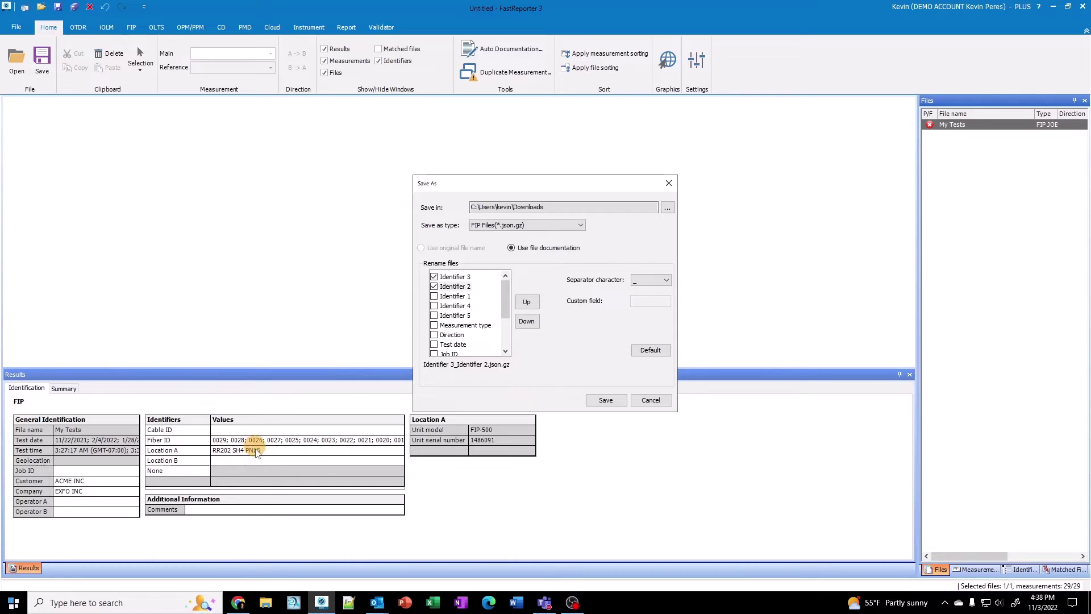
left_click(606, 400)
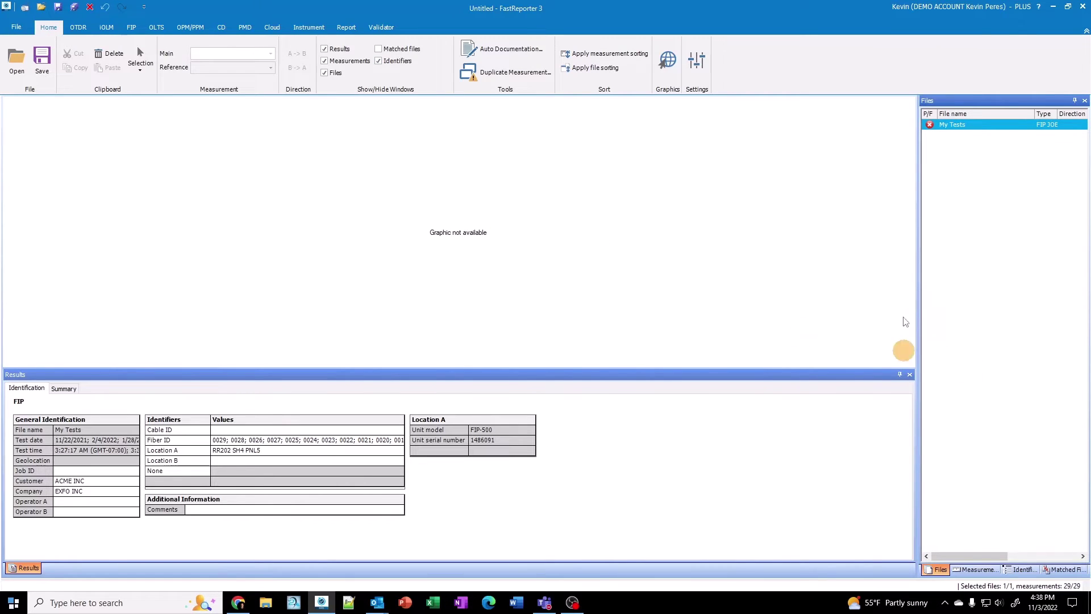
- Remove My Tests from the project and confirm the removal
right_click(954, 129)
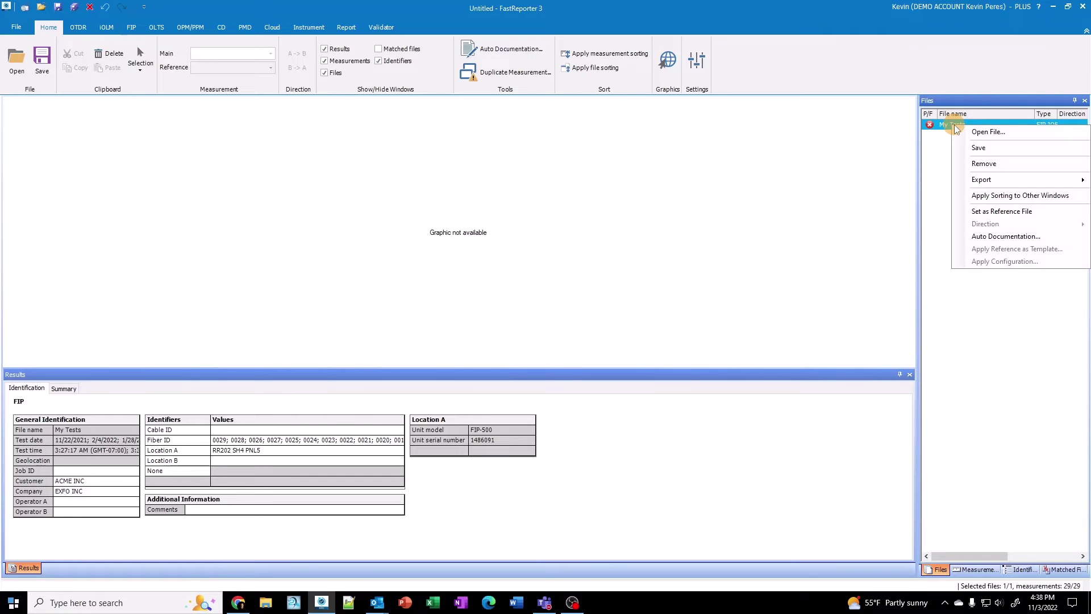
left_click(983, 164)
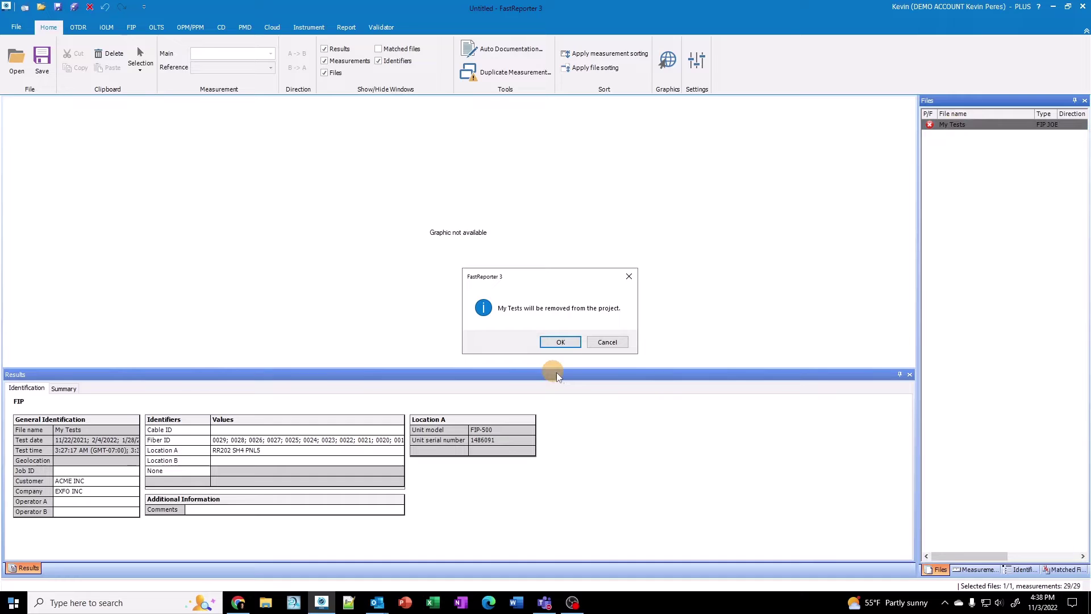
left_click(563, 345)
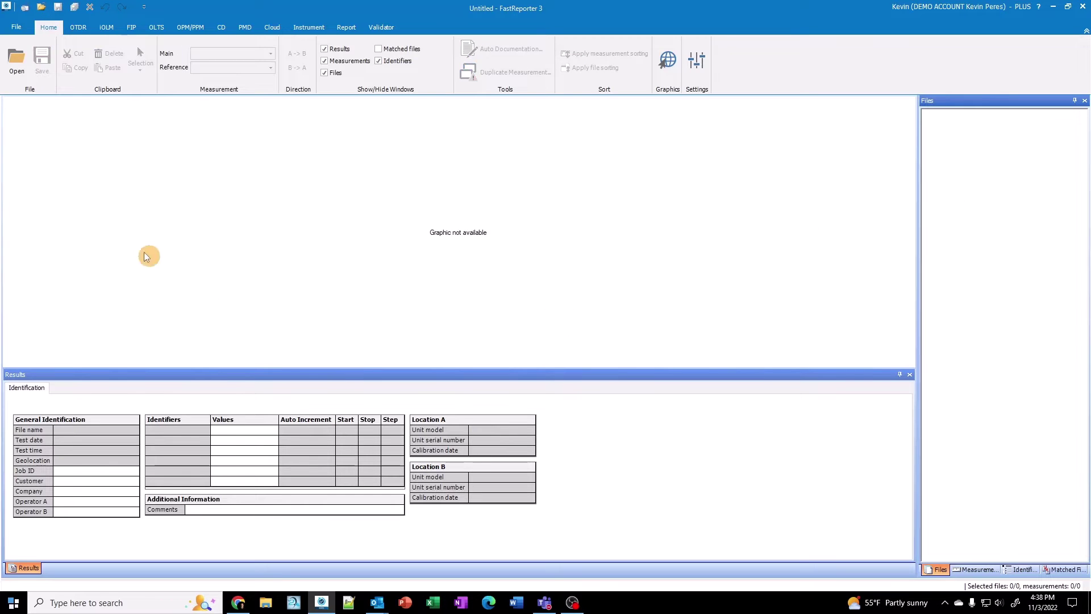
- Load RR202 SH4 PNL5_0001 through _0029 .json.gz files from Downloads
left_click(16, 72)
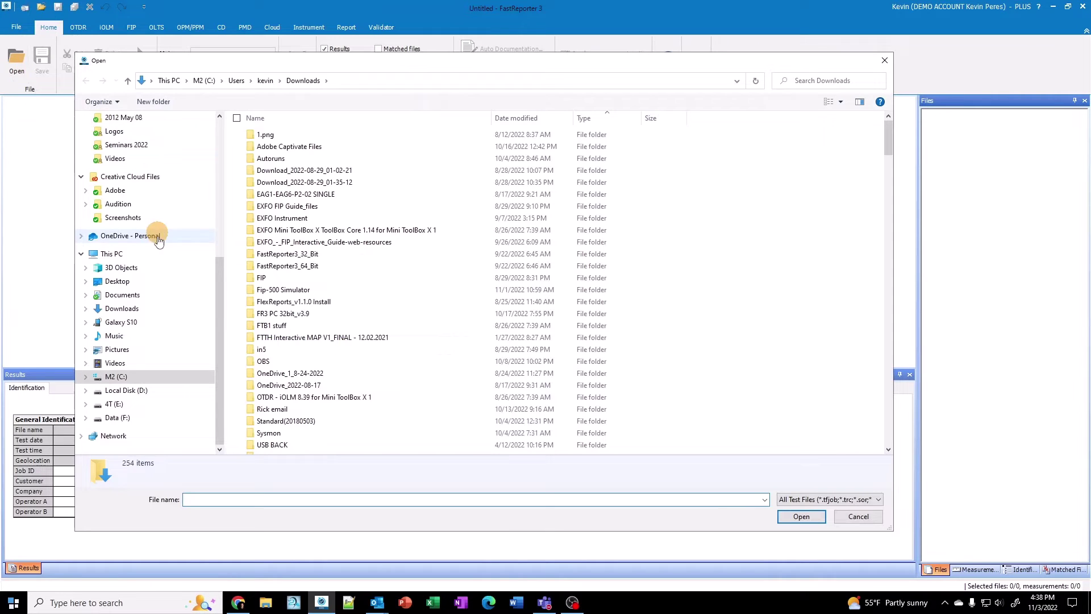
left_click(140, 307)
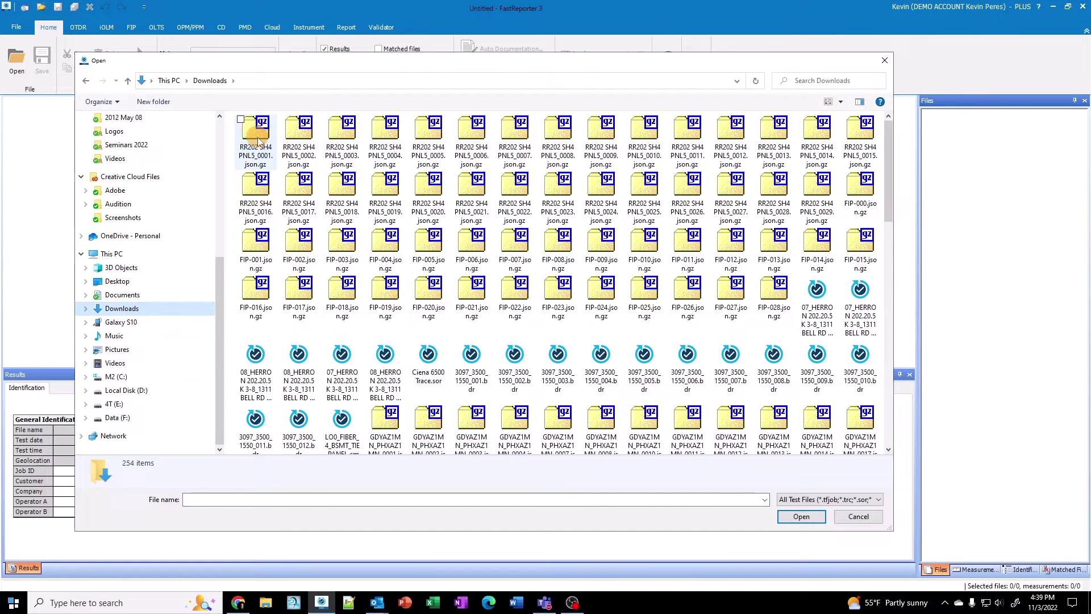
left_click(258, 140)
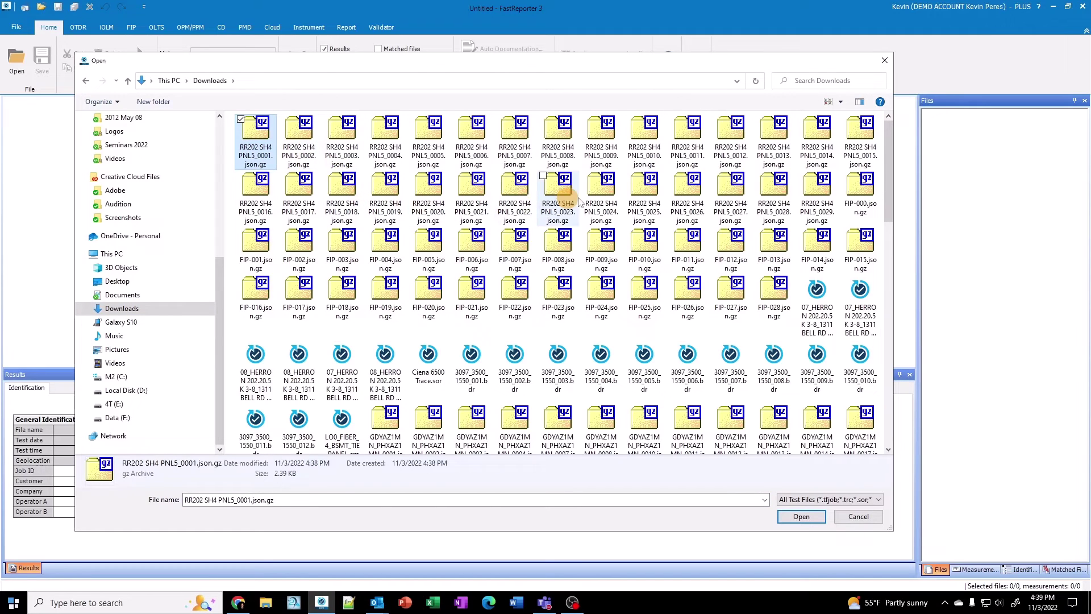
left_click(826, 192, "shift")
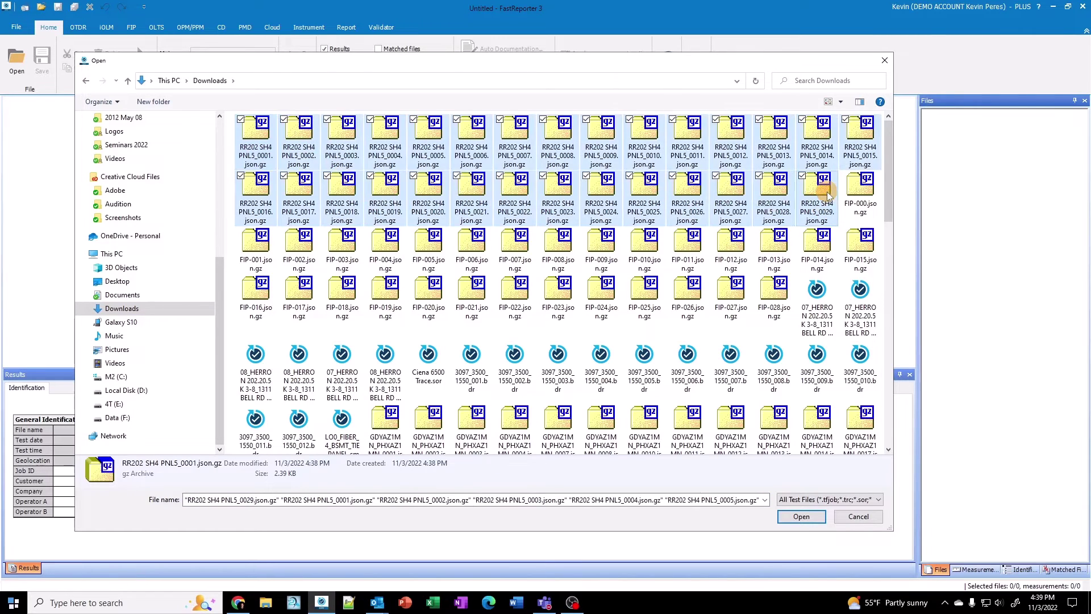
left_click(799, 516)
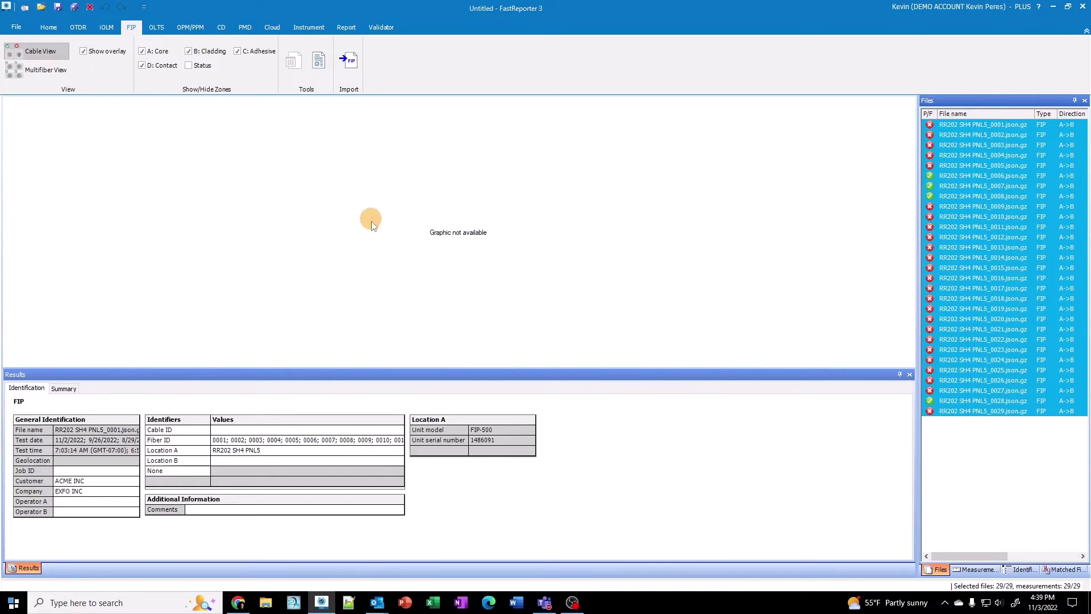
- Start a report from the English > FIP template FIP-500 with Table of Content
left_click(347, 27)
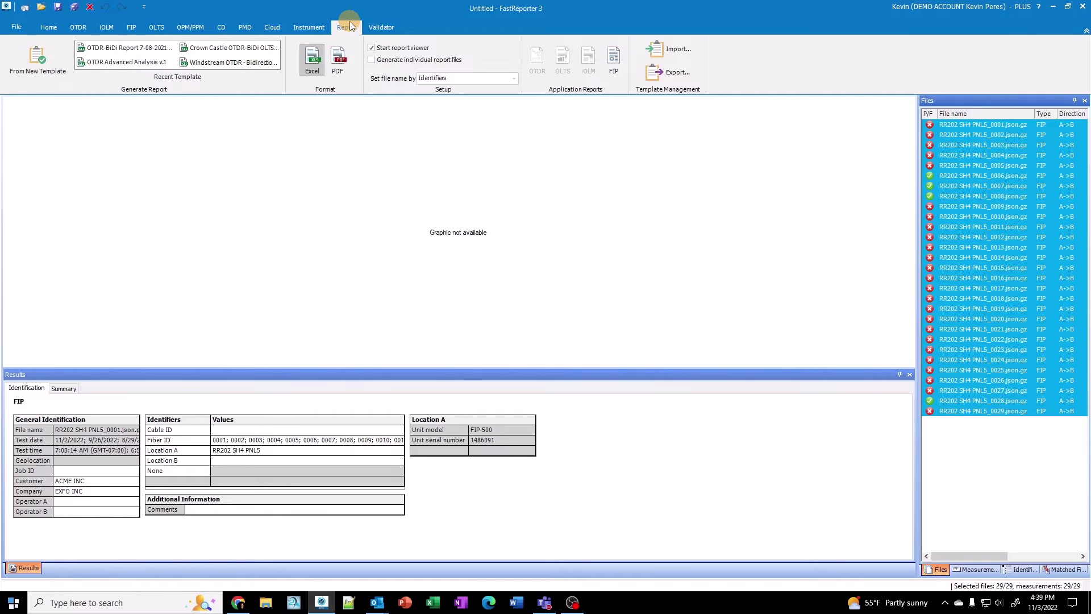
left_click(49, 71)
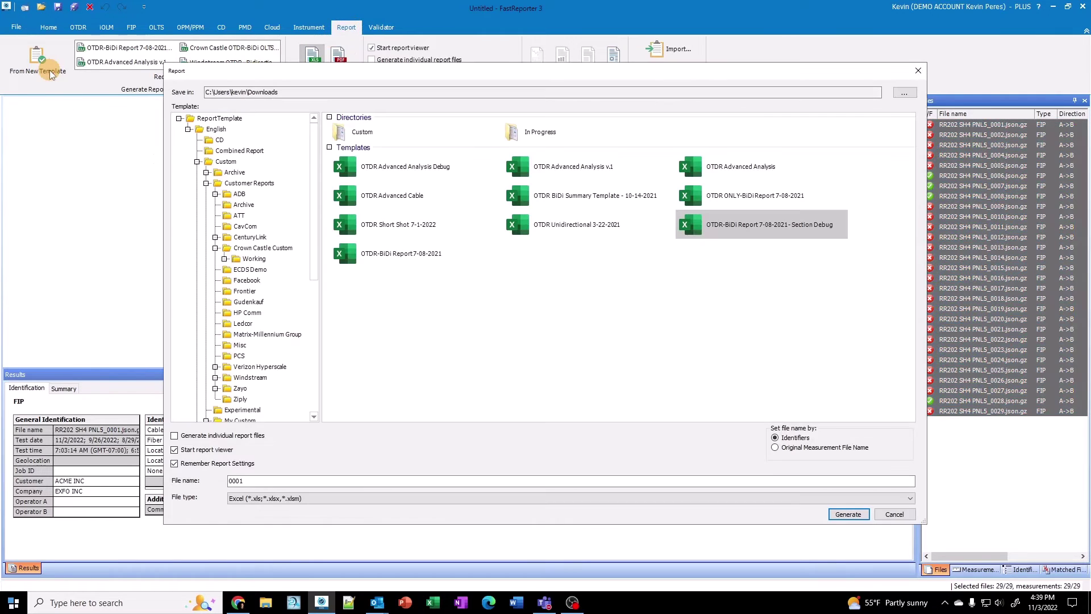
left_click(196, 163)
left_click(197, 162)
left_click(197, 219)
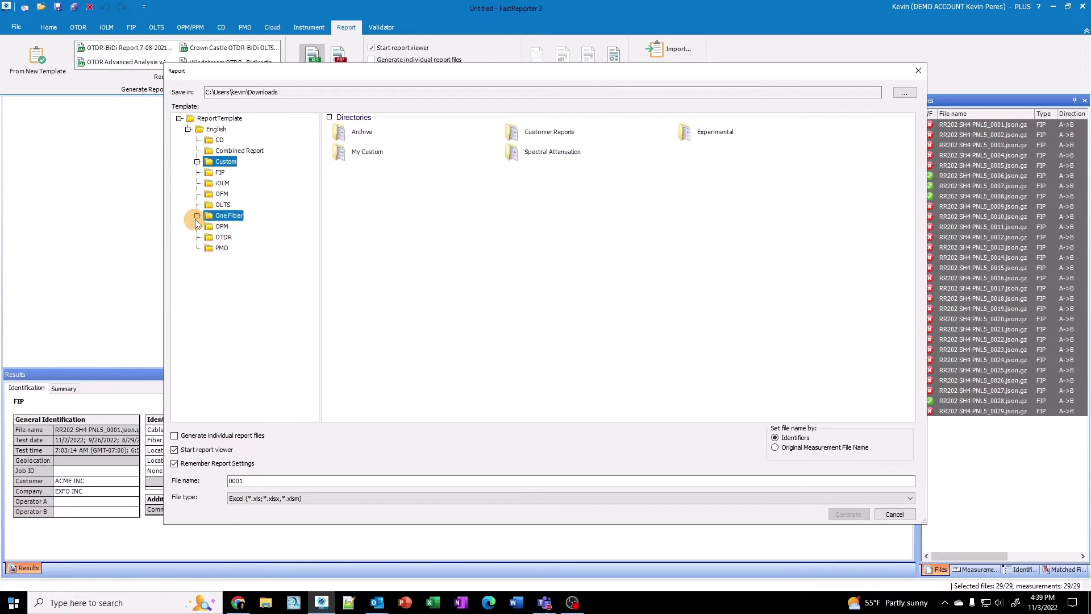
left_click(218, 174)
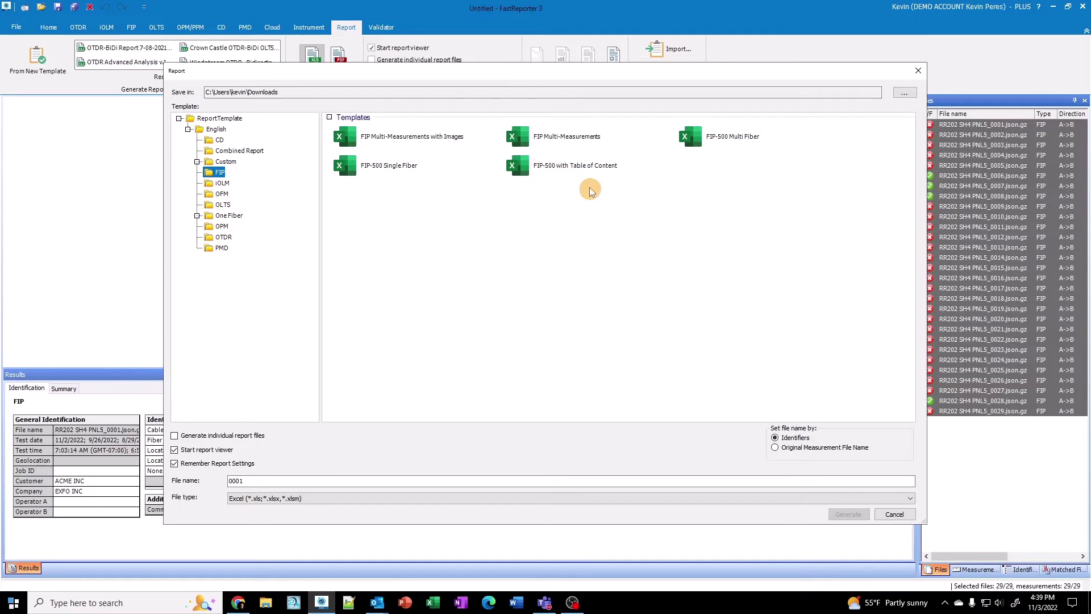
left_click(566, 172)
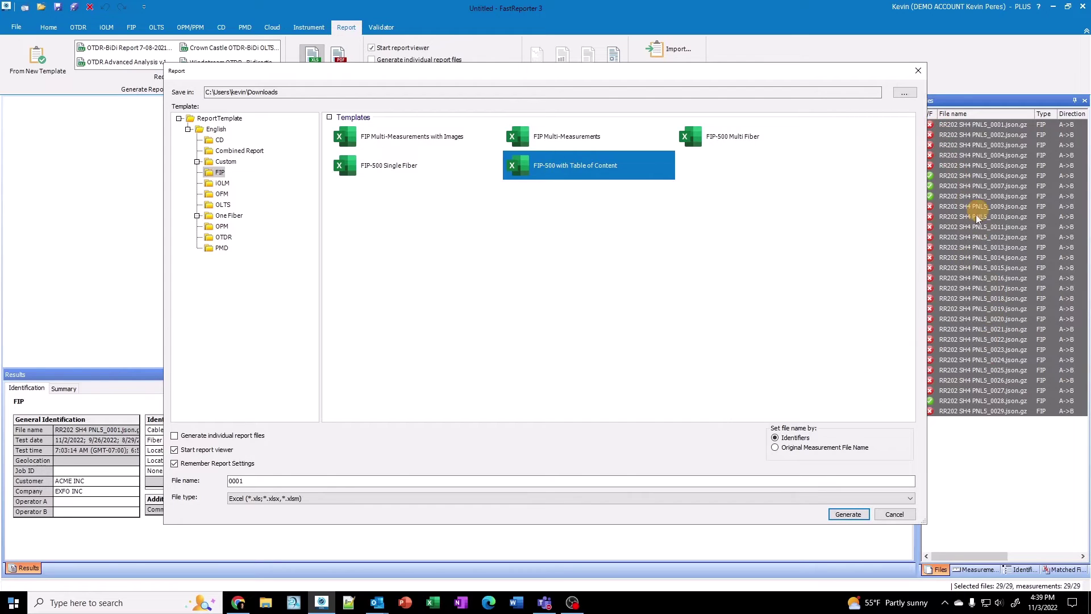
- Name the report Test Report, keep the Excel format, and generate it
left_click(272, 480)
double_click(272, 480)
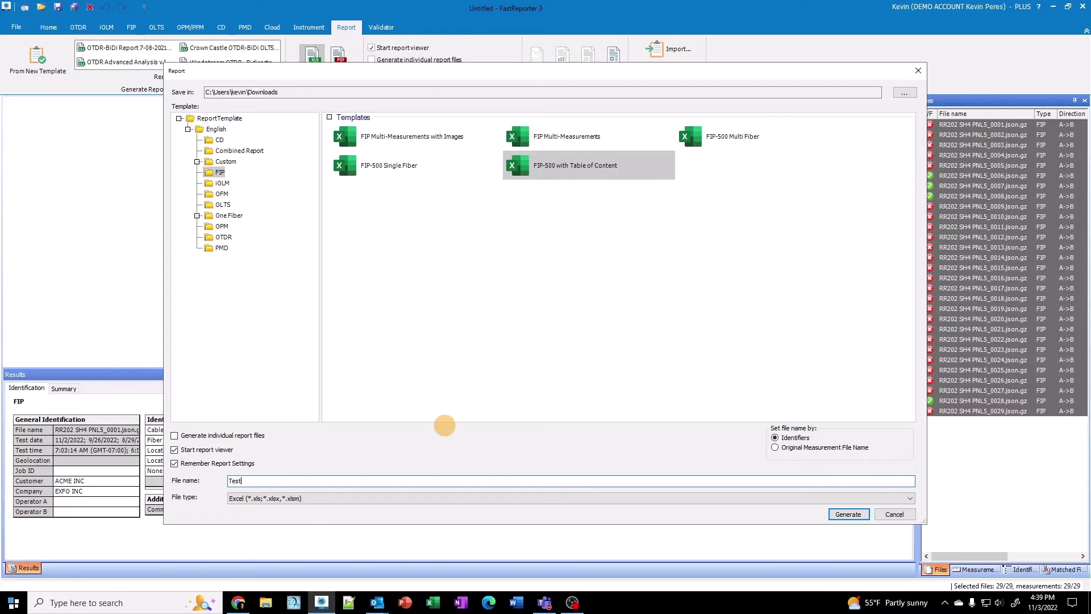
left_click(301, 499)
left_click(300, 499)
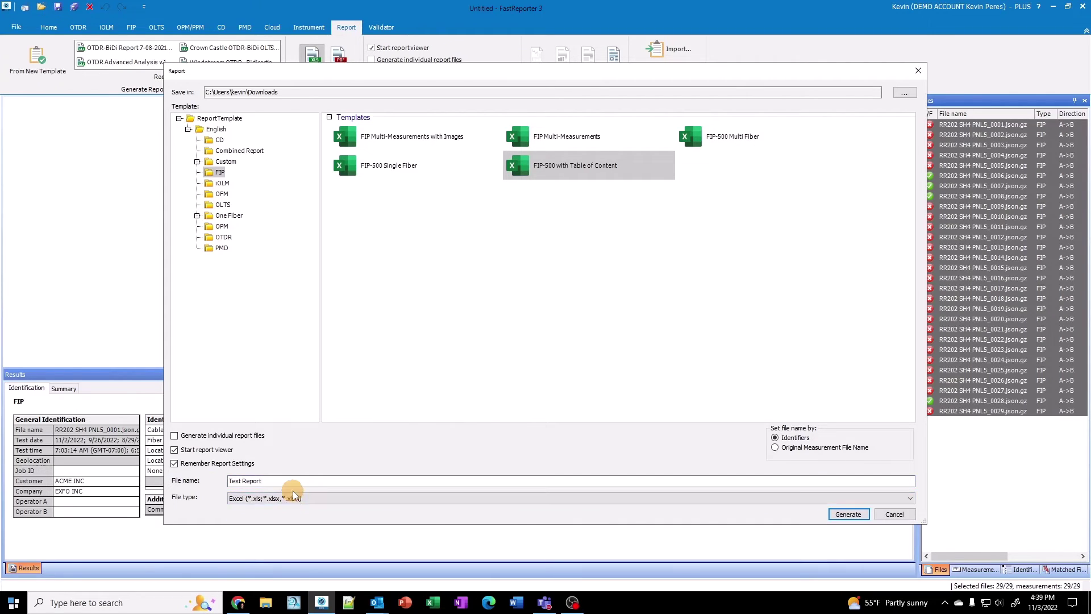
left_click(848, 516)
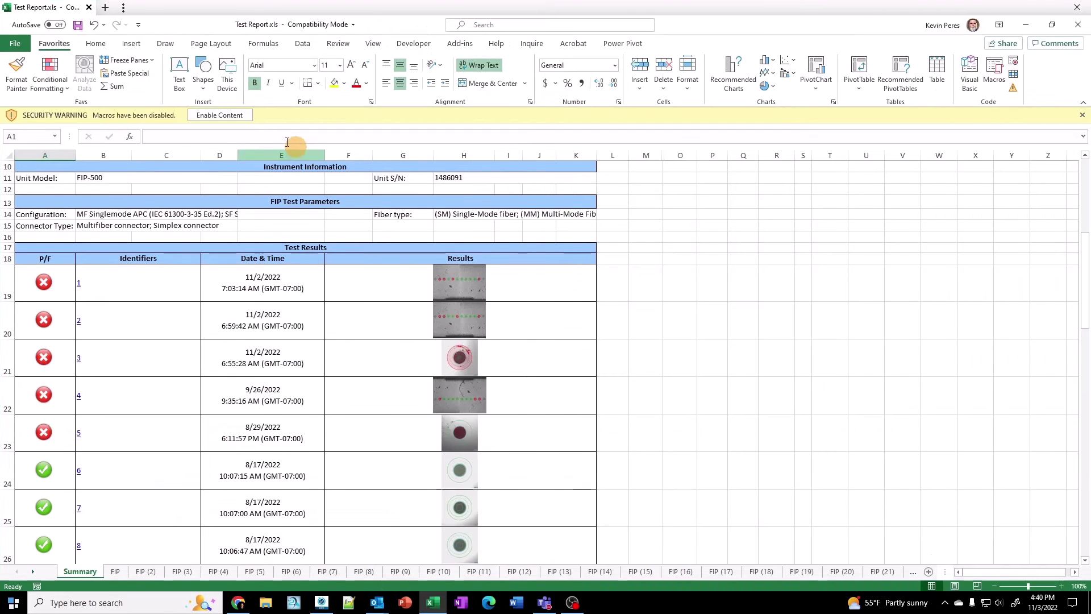
- Enable Test Report's content and review pass/fail marks and end-face images on Summary
left_click(223, 117)
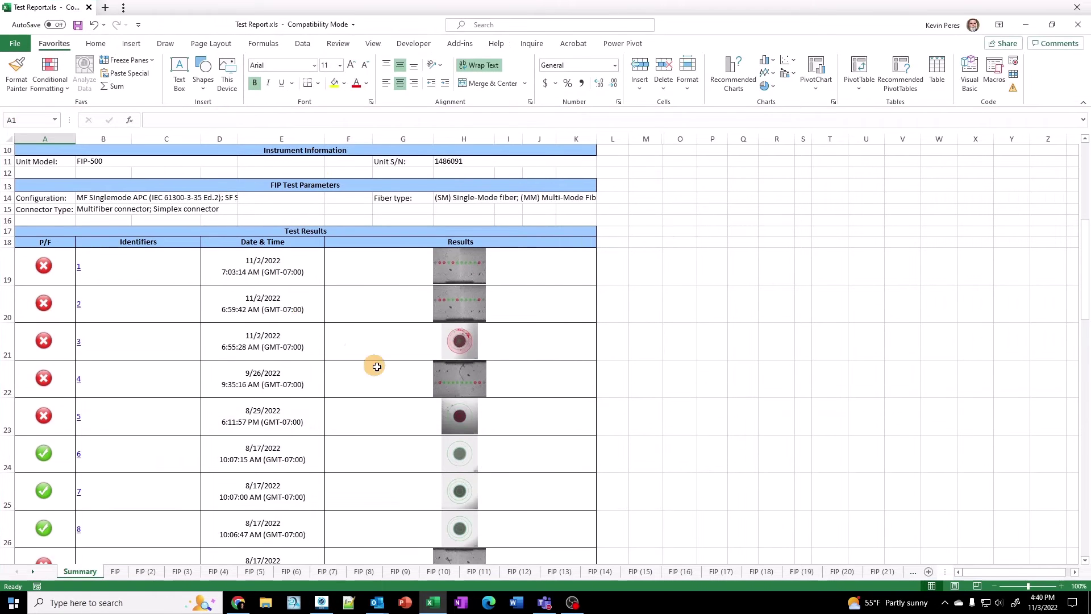
scroll(430, 470, "down", 3)
scroll(430, 470, "down", 3)
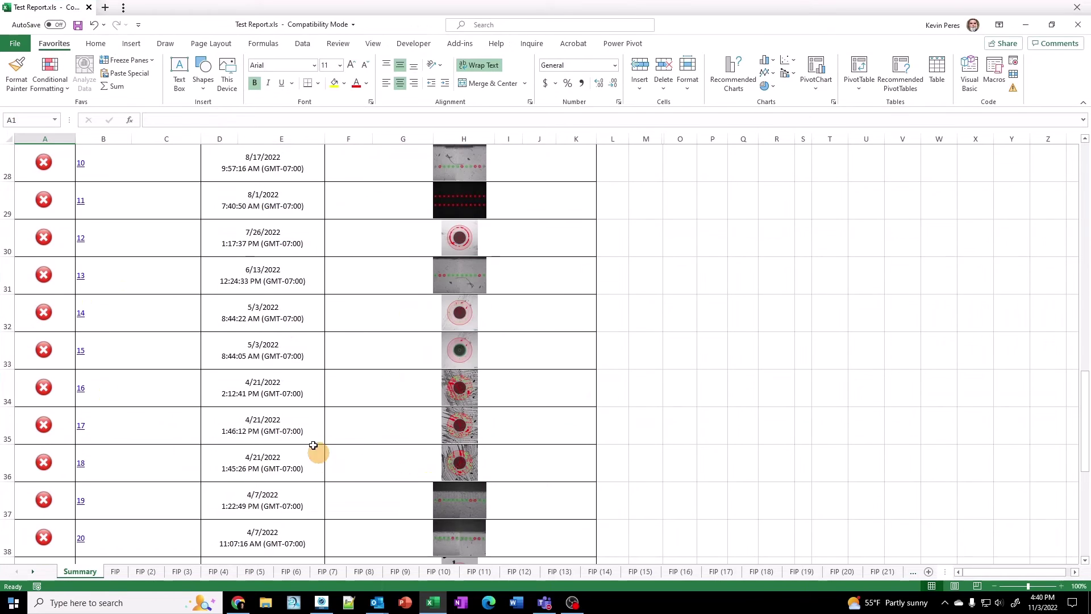
scroll(302, 390, "up", 7)
scroll(341, 377, "down", 4)
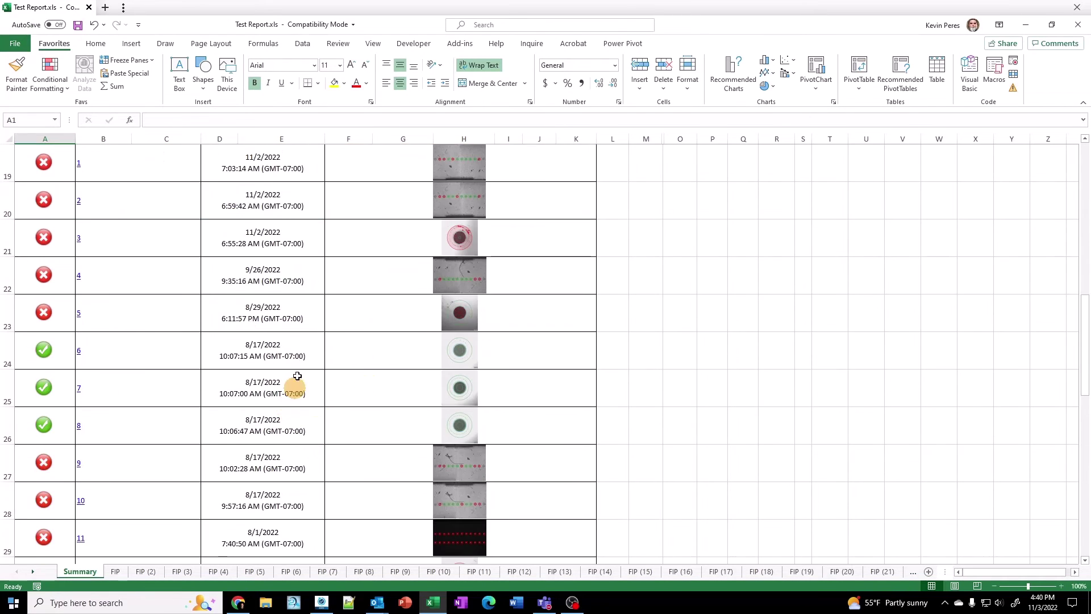
scroll(292, 377, "up", 5)
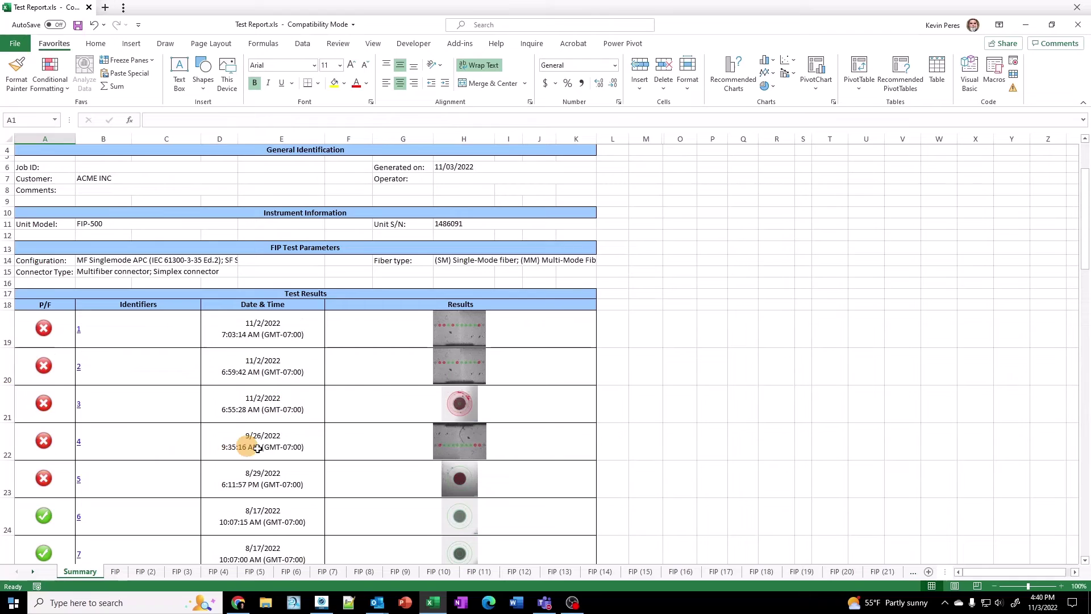
scroll(293, 449, "down", 2)
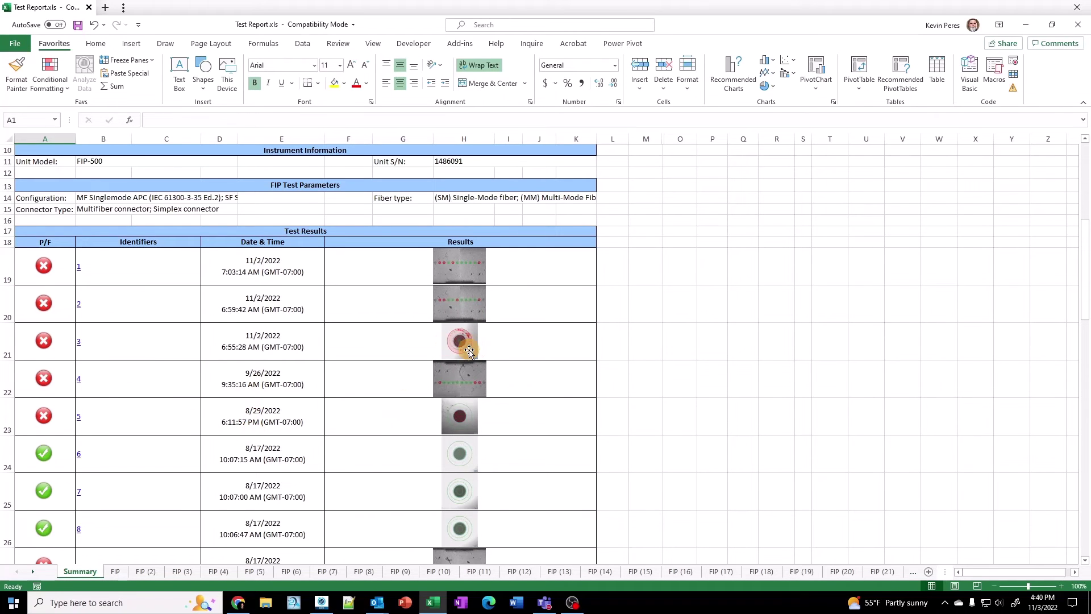
- Review the FIP (3) fiber sheet in Test Report.xls, then close the workbook
left_click(78, 342)
scroll(284, 442, "down", 2)
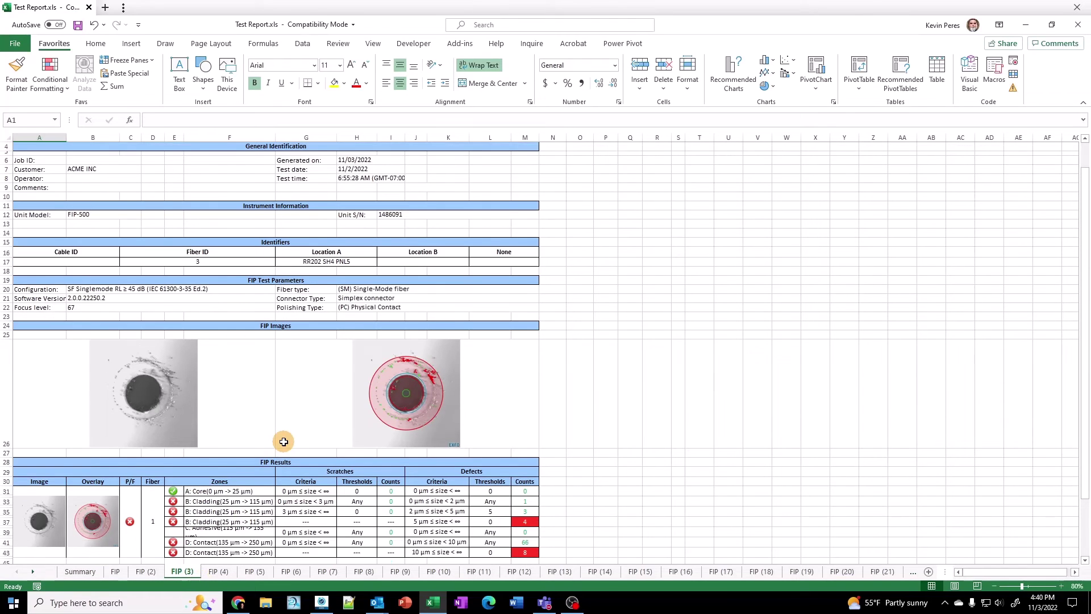
scroll(284, 441, "up", 2)
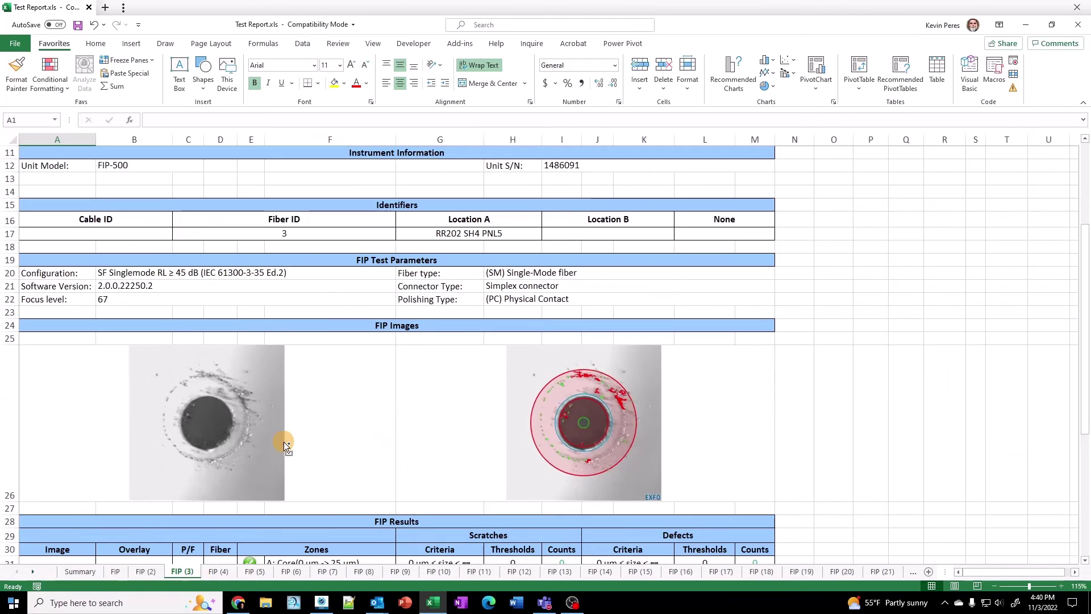
scroll(284, 441, "down", 8)
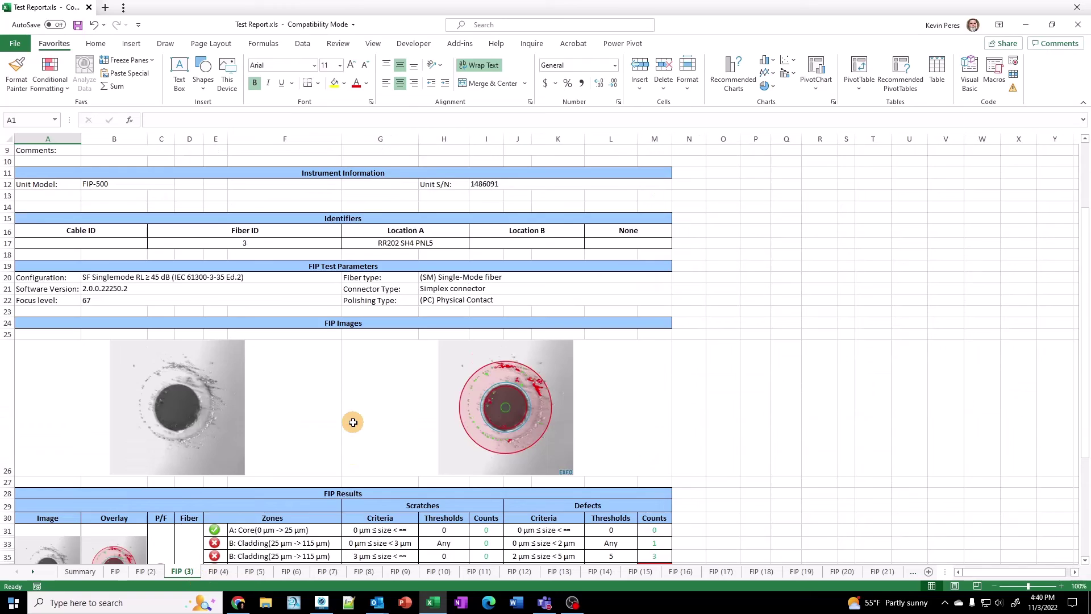
scroll(353, 422, "up", 3)
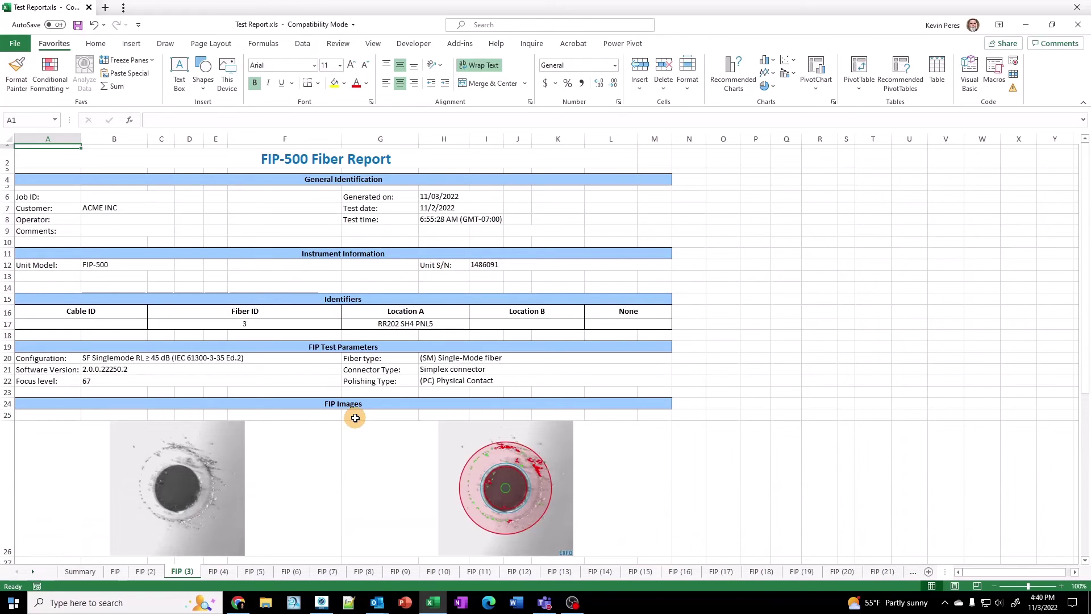
scroll(354, 417, "down", 6)
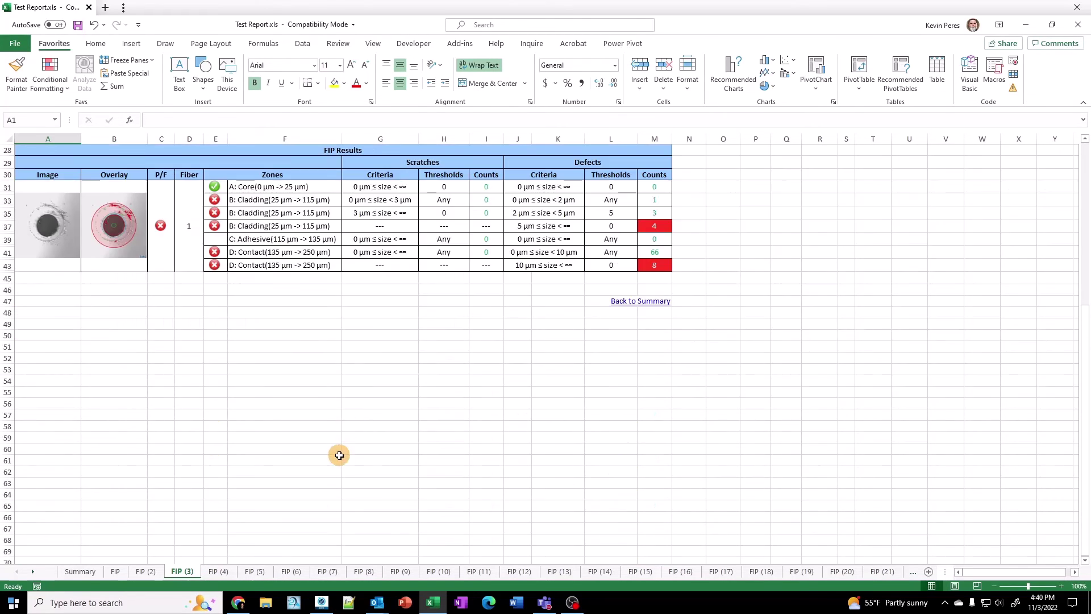
scroll(341, 453, "up", 6)
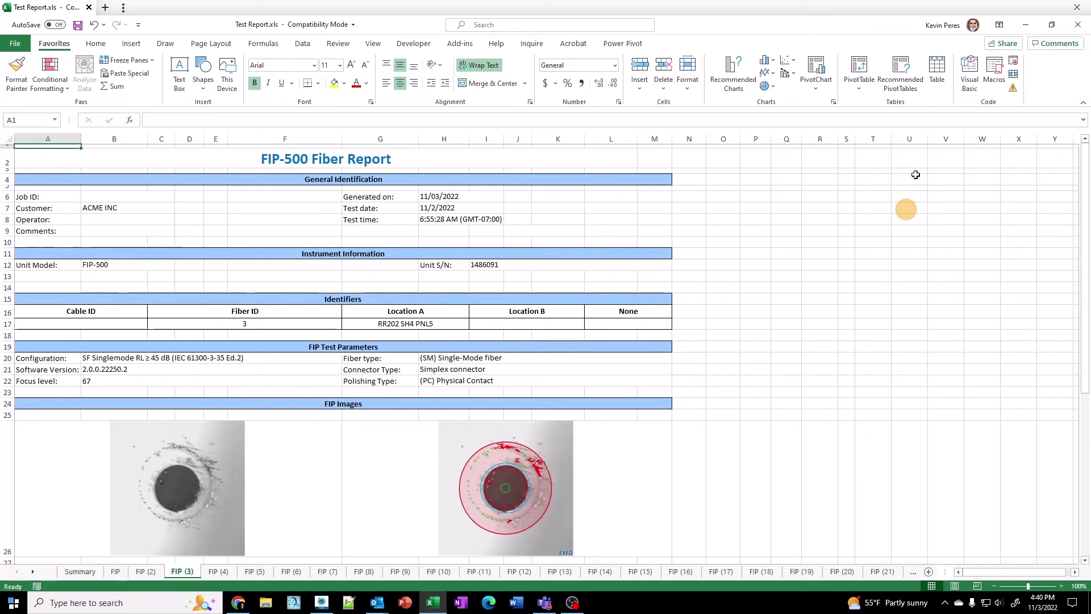
left_click(1077, 7)
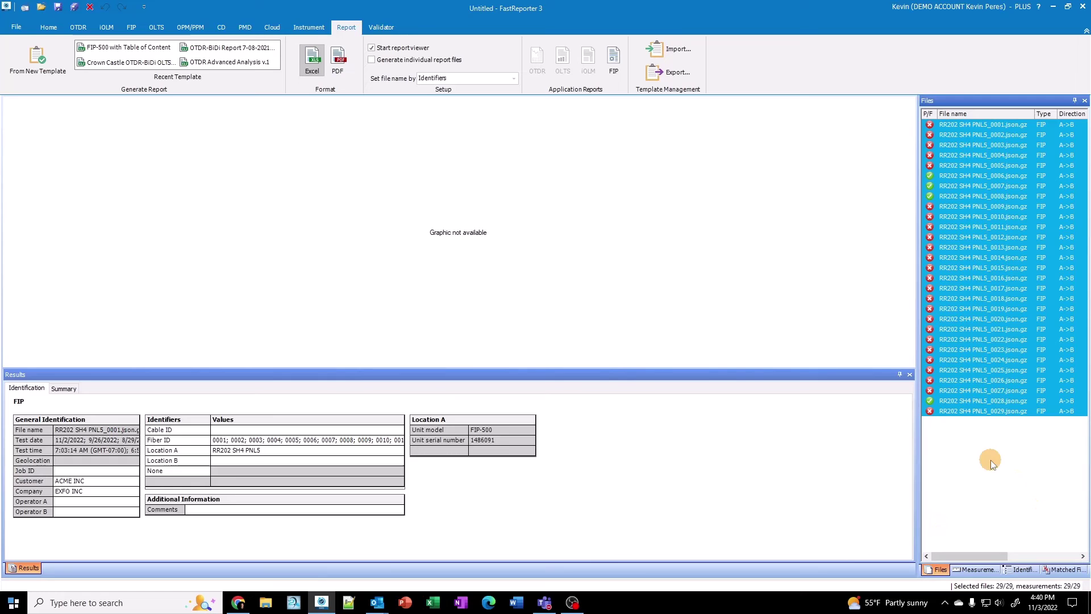
- Remove file RR202 SH4 PNL5_0003 from the loaded files, then reselect file 0001
left_click(988, 125)
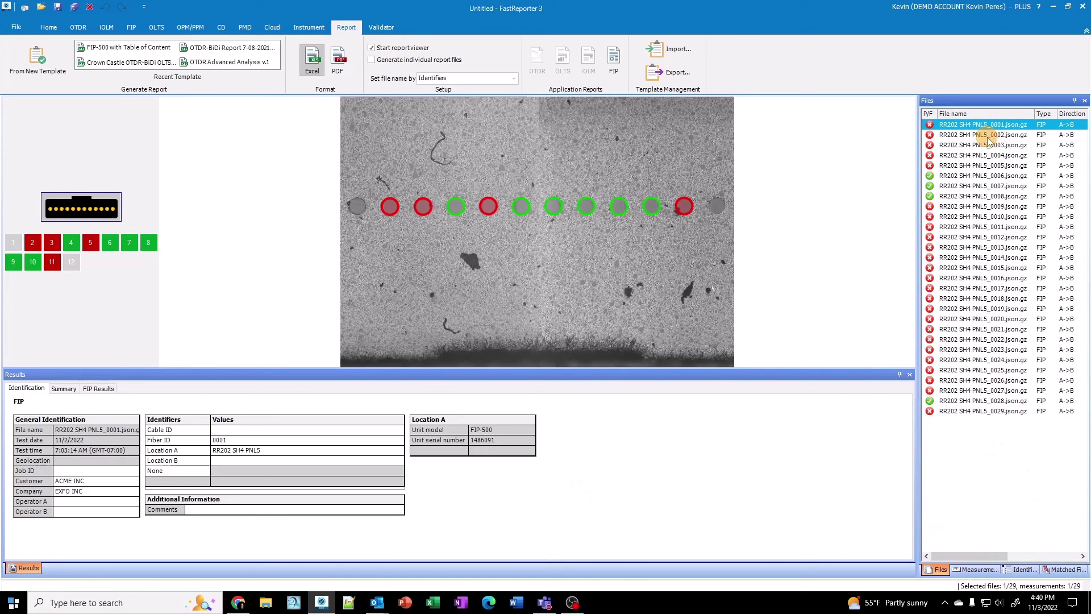
left_click(988, 136)
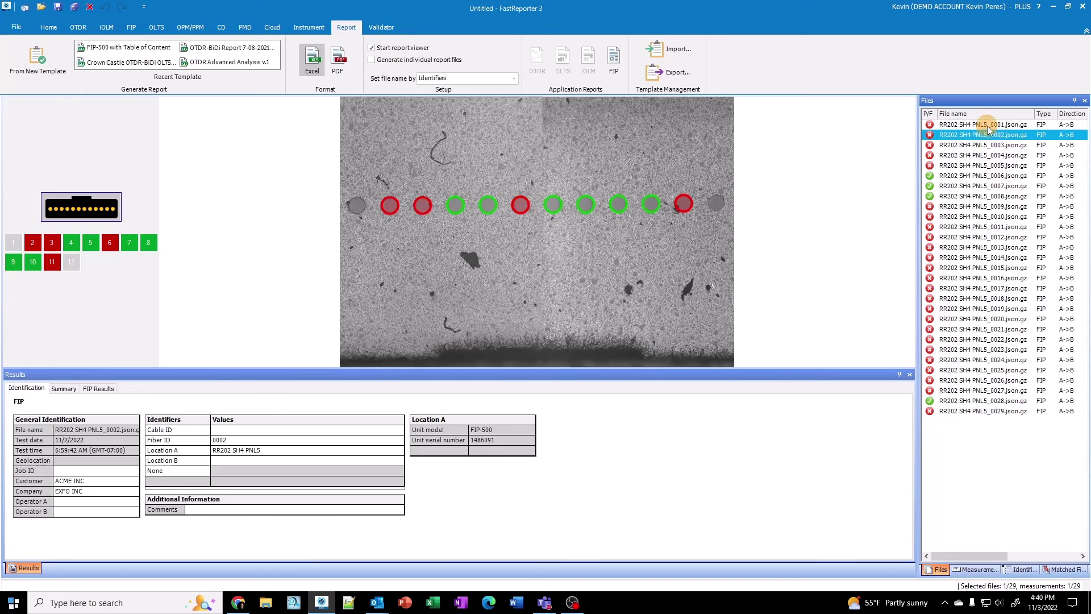
left_click(988, 125, "ctrl")
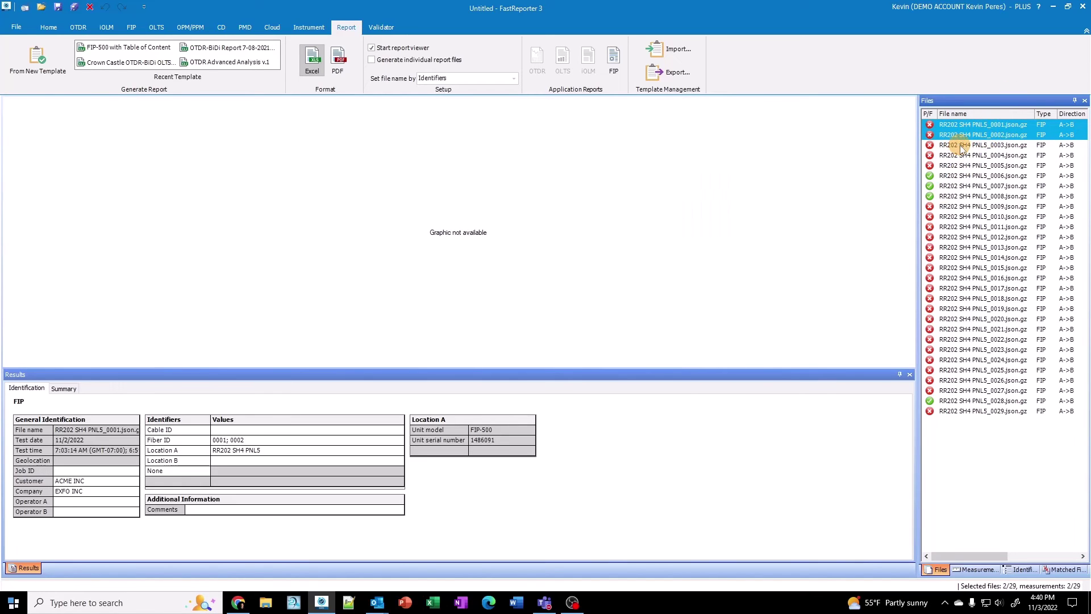
left_click(980, 147)
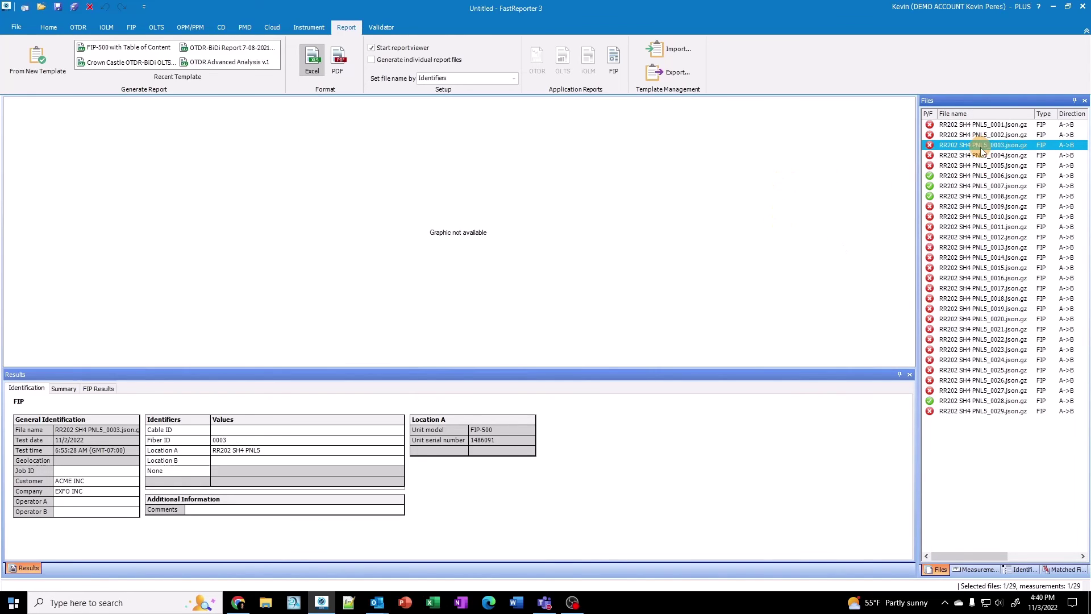
right_click(980, 148)
left_click(991, 186)
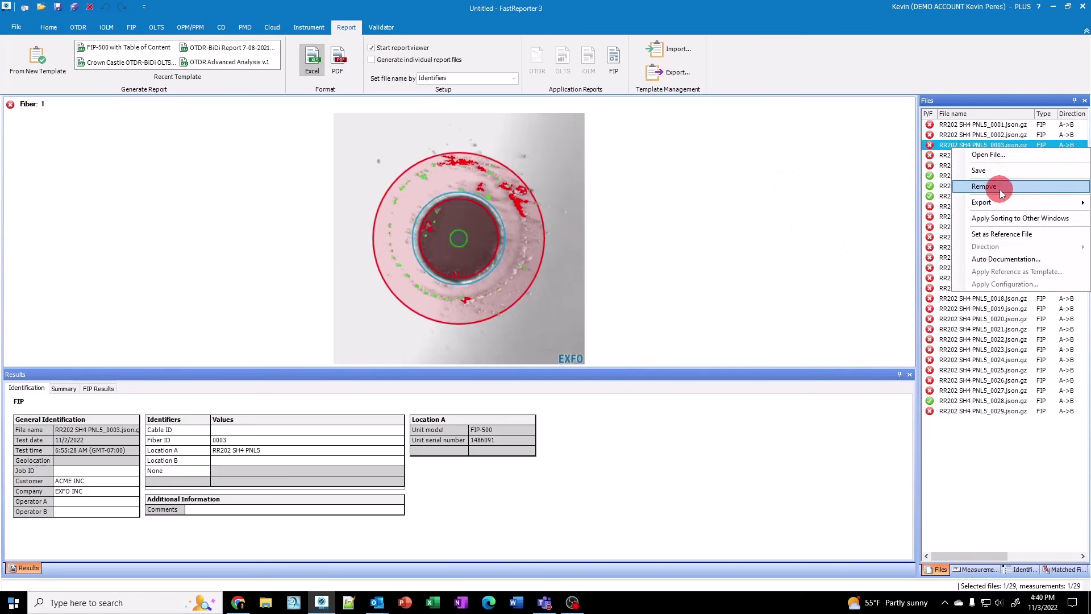
left_click(590, 342)
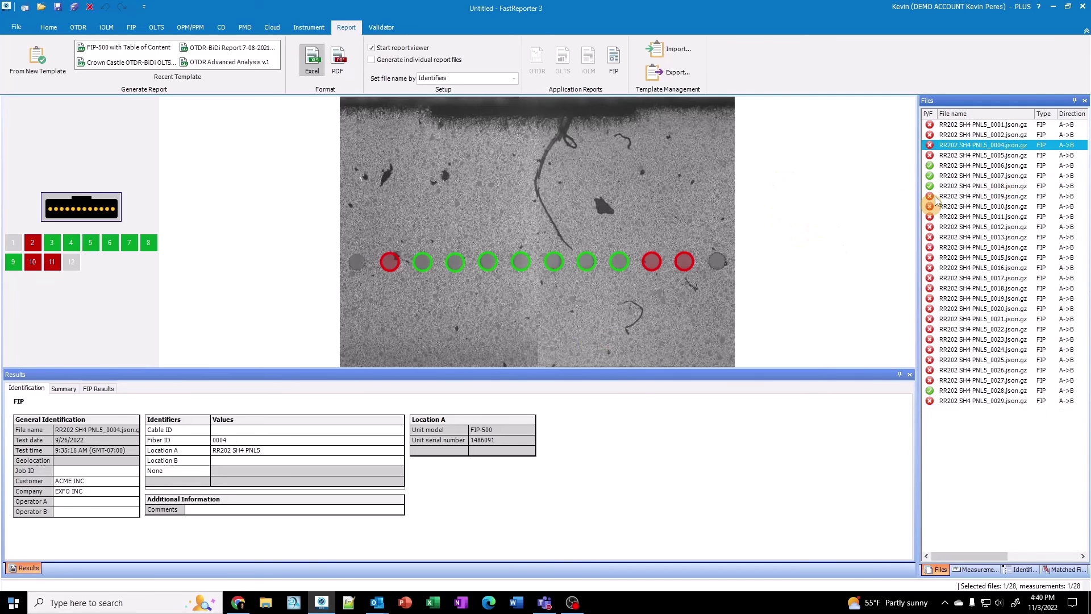
left_click(989, 156)
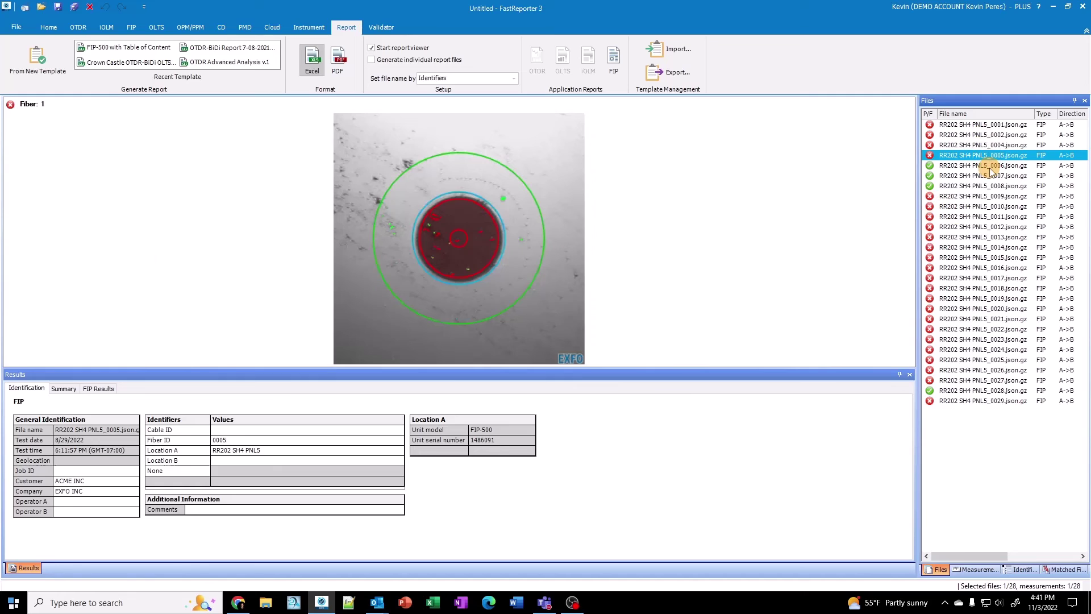
left_click(987, 126)
- Generate a FIP-500 Multi Fiber Excel report for files 0001 and 0002, replacing 0001.xls
left_click(986, 135, "shift")
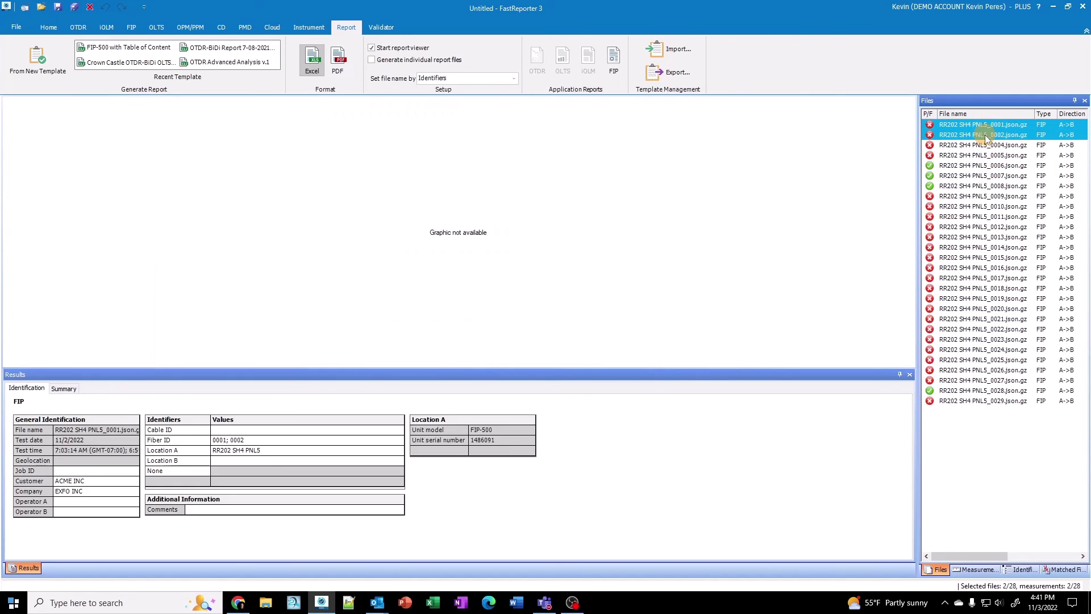
left_click(38, 57)
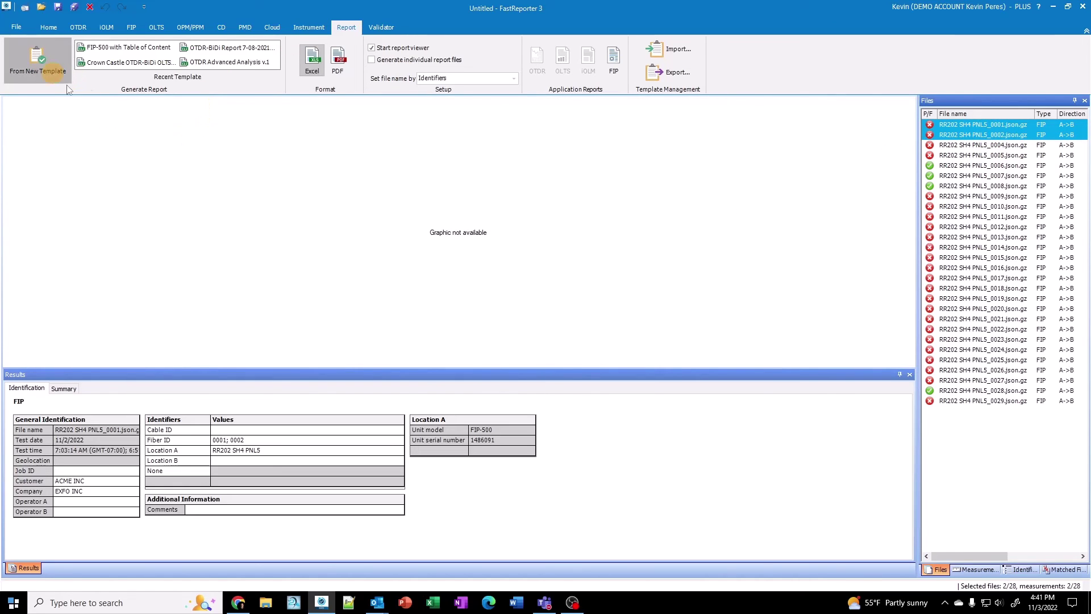
left_click(733, 149)
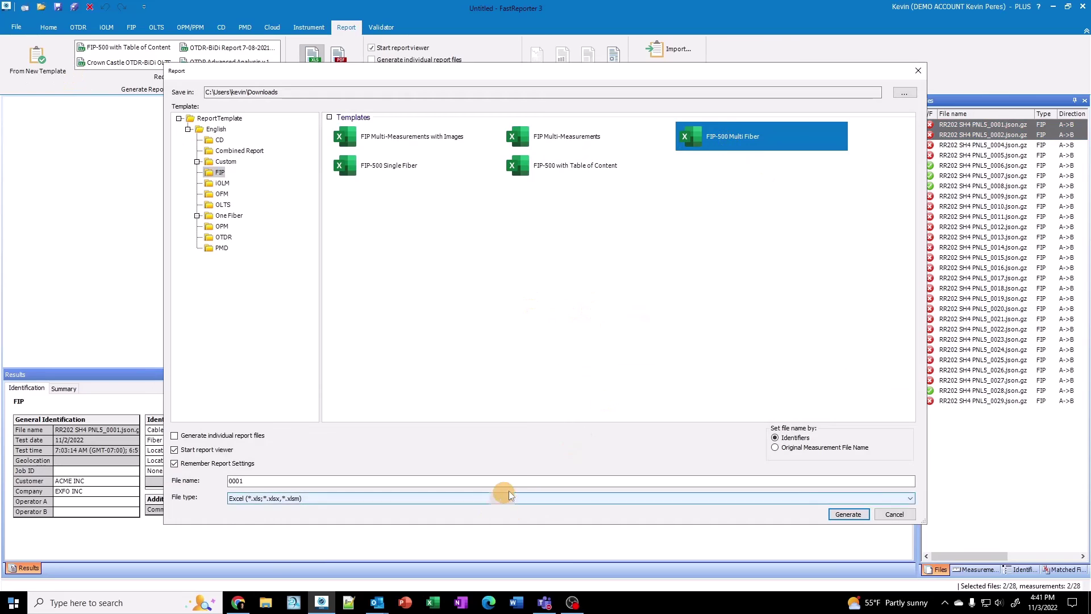
left_click(846, 514)
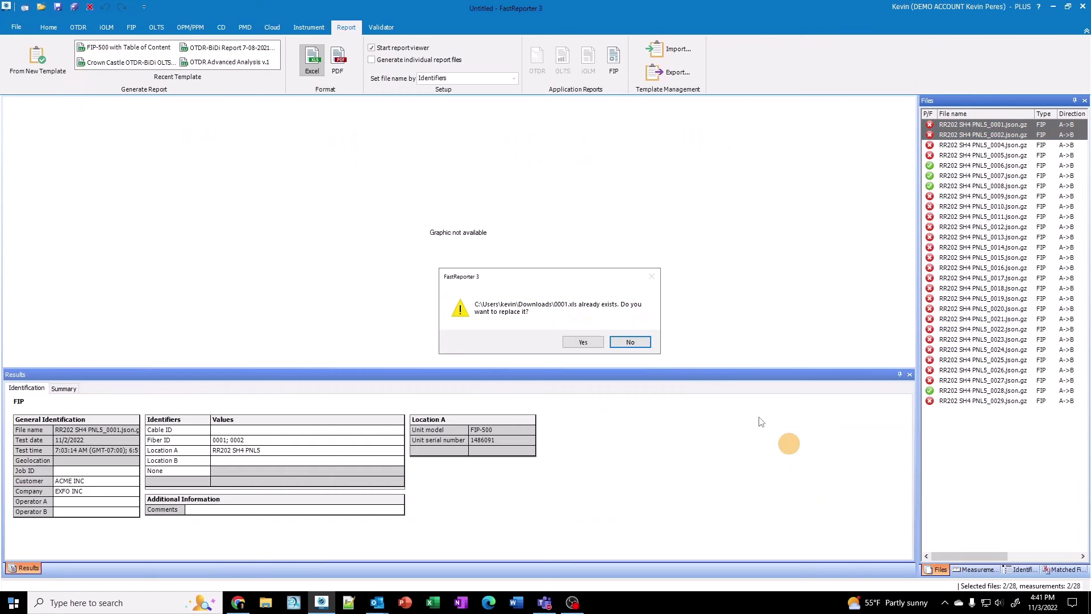
left_click(591, 343)
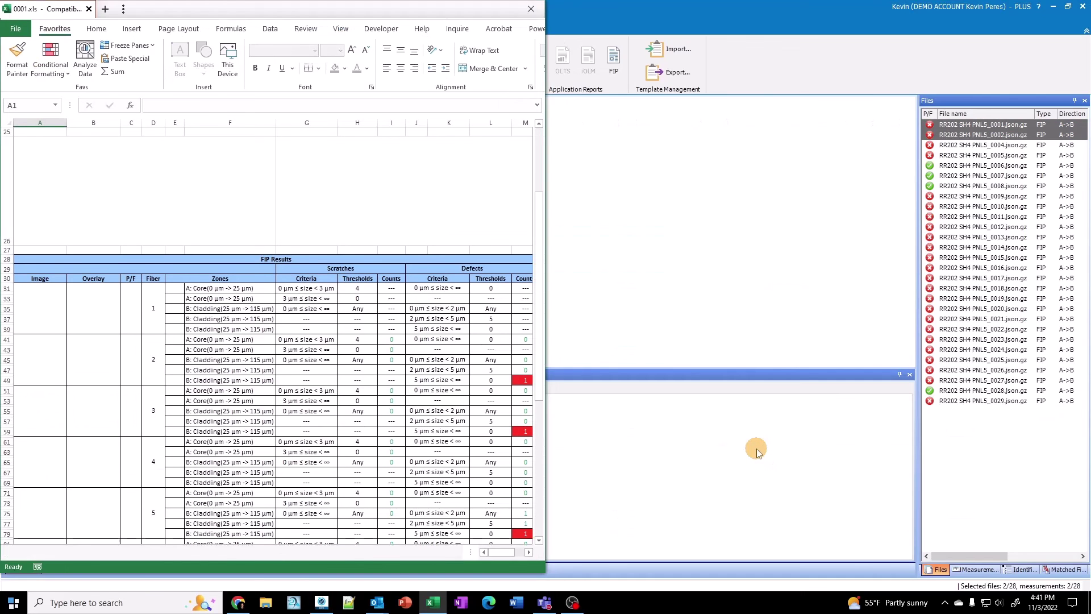
- Scroll through the 0001.xls end-face images and per-fiber pass/fail results, returning upward
scroll(187, 392, "up", 8)
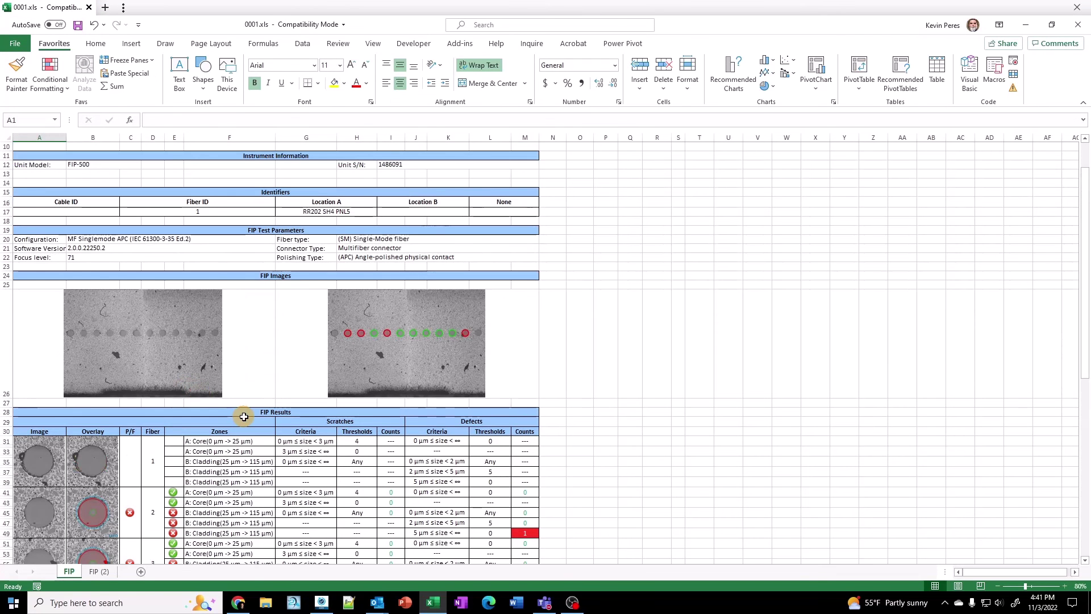
scroll(255, 418, "down", 2)
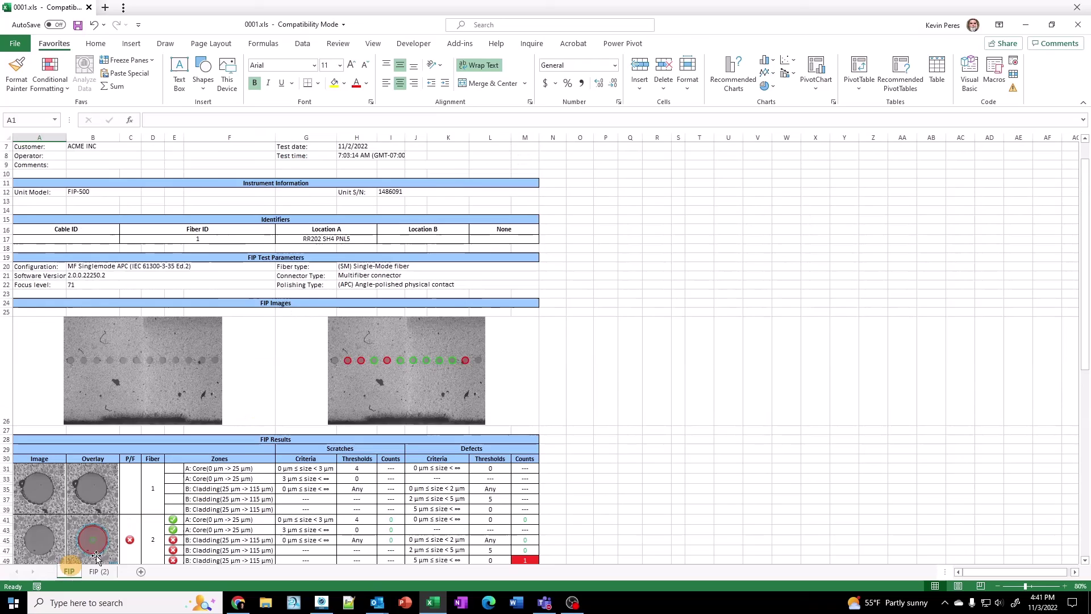
scroll(241, 426, "down", 2)
scroll(242, 425, "down", 4)
scroll(244, 417, "down", 5)
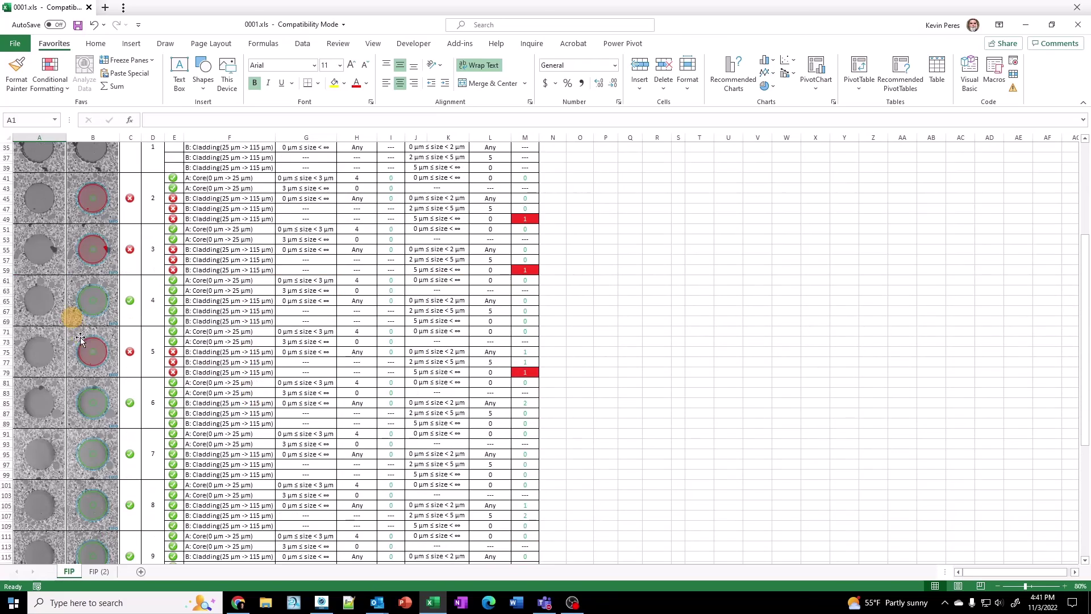
scroll(244, 414, "down", 6)
scroll(244, 398, "up", 20)
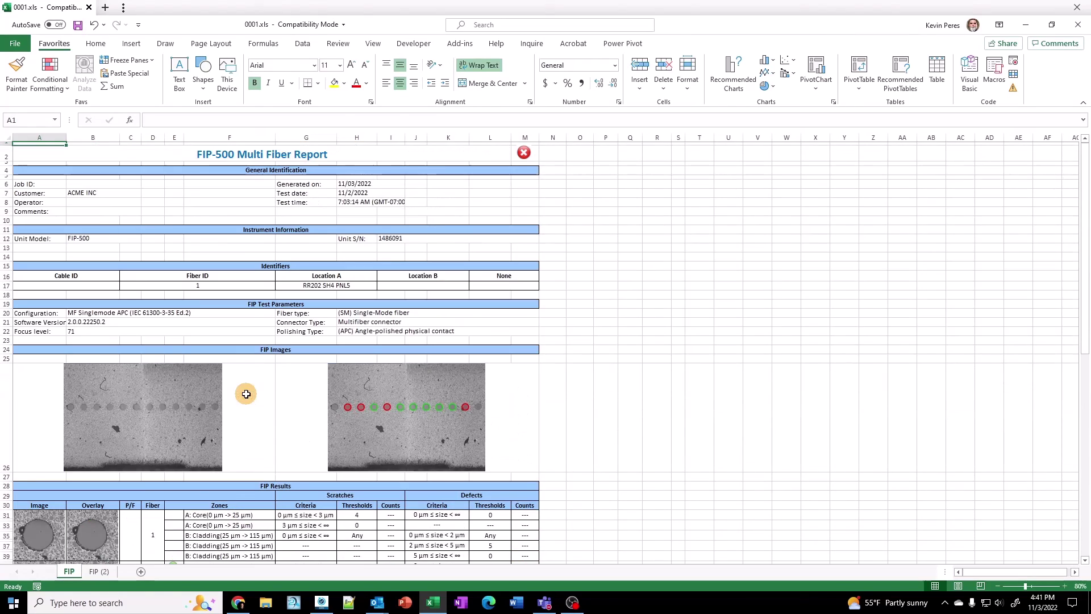
left_click(1077, 7)
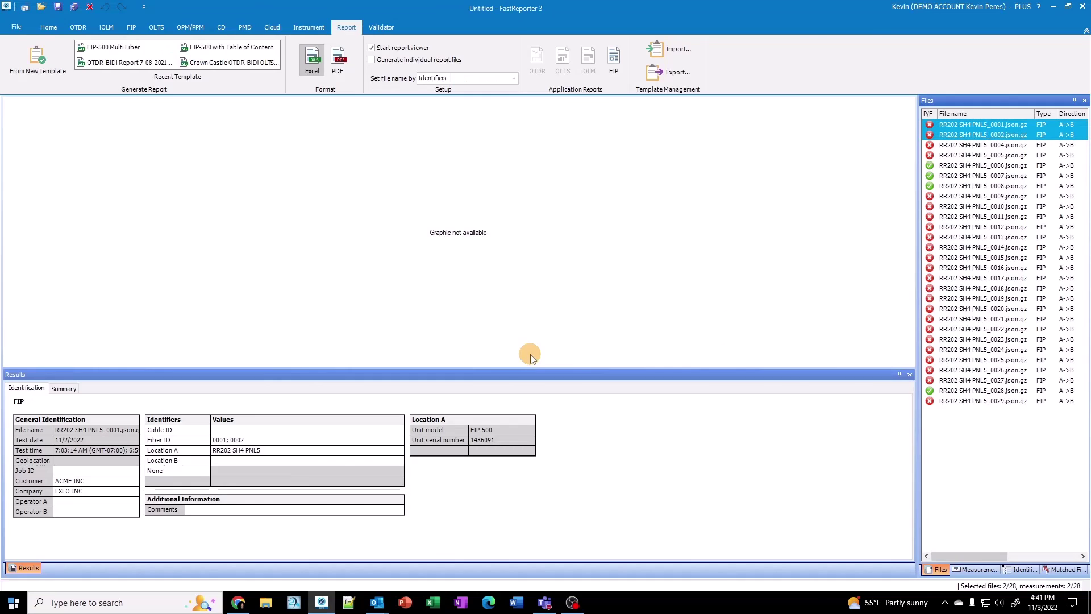